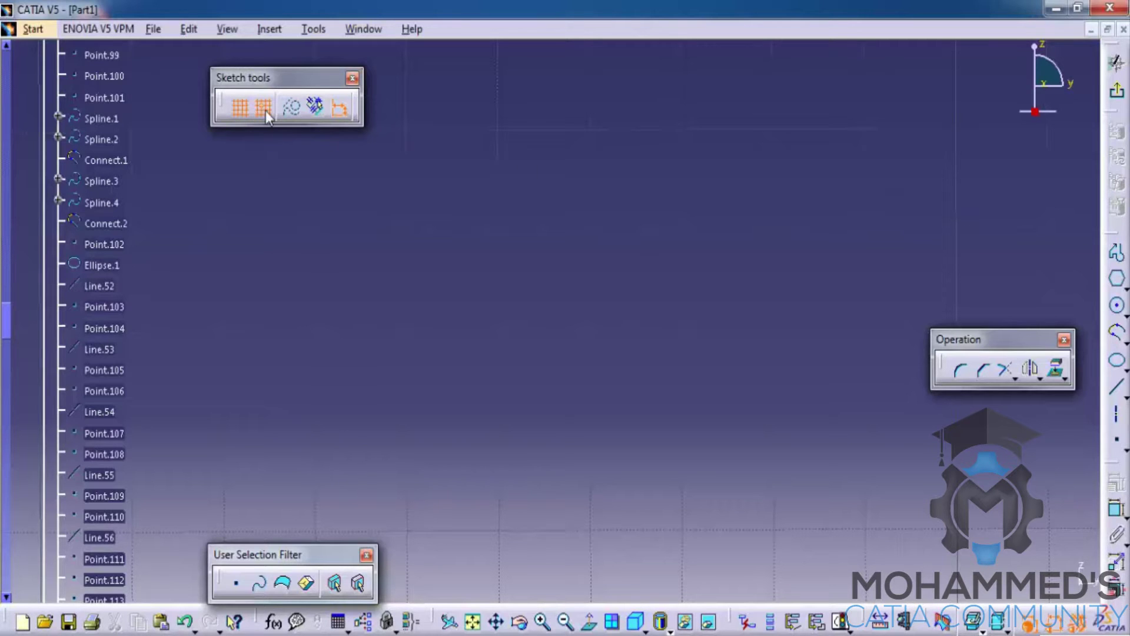
Draw a closed C-shaped profile about 300 mm wide and 300 mm high, with a 200 mm deep, 100 mm high notch in its right side
click(1116, 253)
click(683, 230)
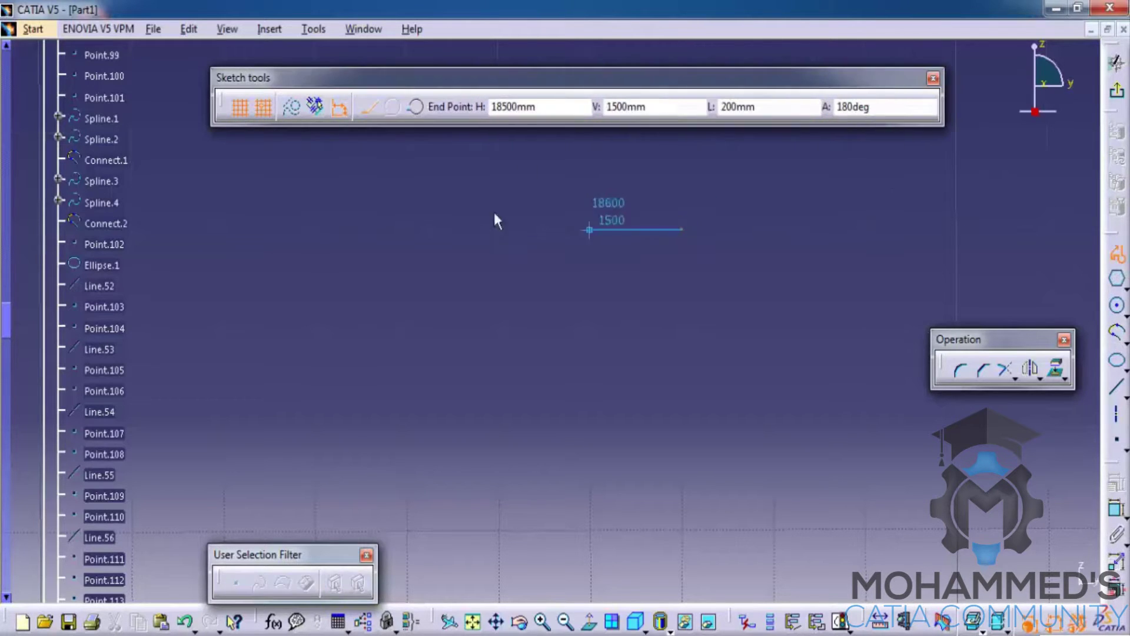
click(405, 230)
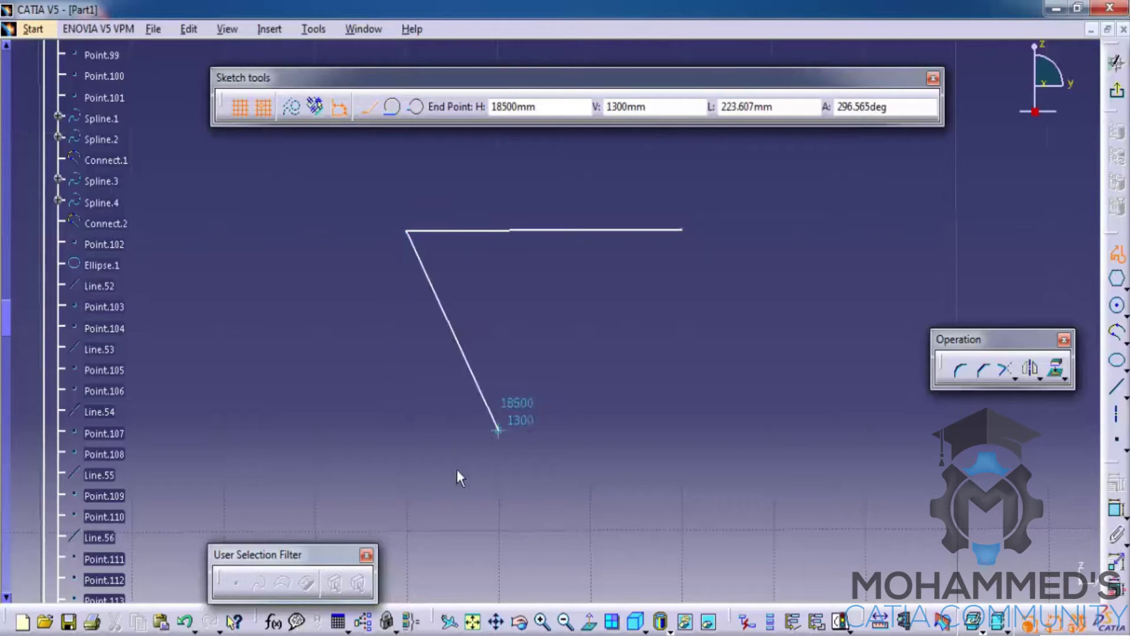
click(407, 532)
click(682, 531)
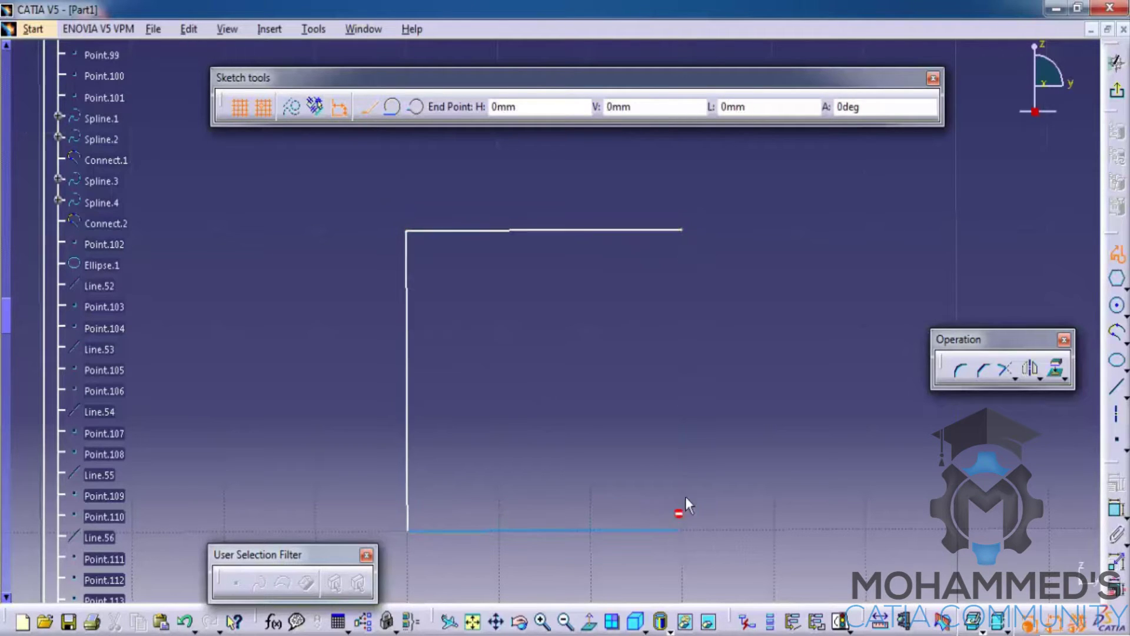
click(682, 430)
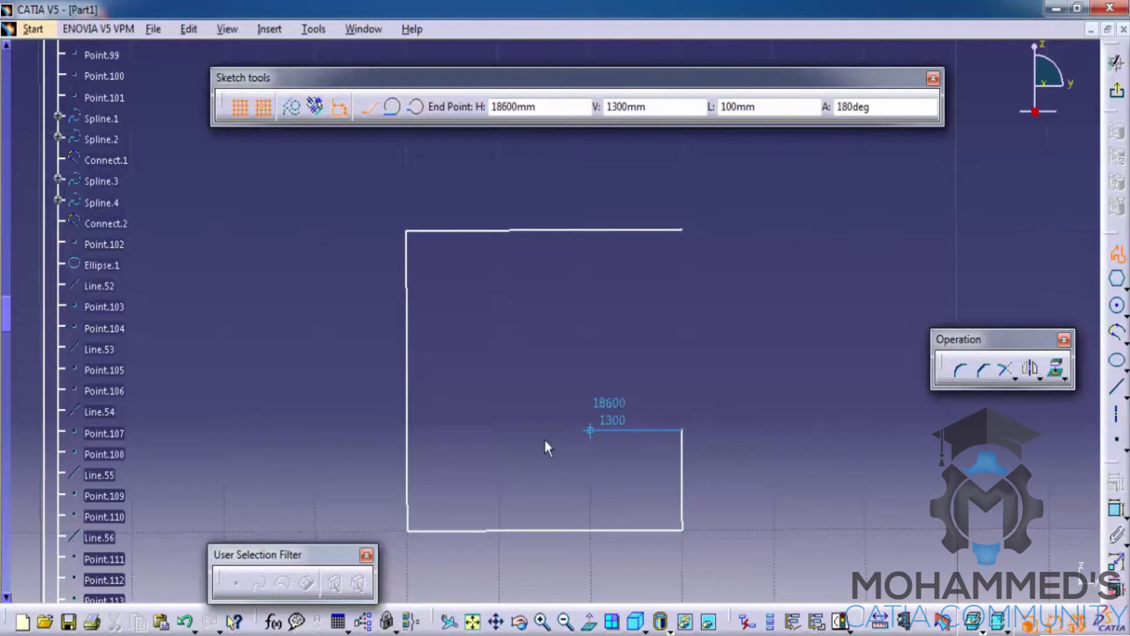
click(498, 430)
click(498, 331)
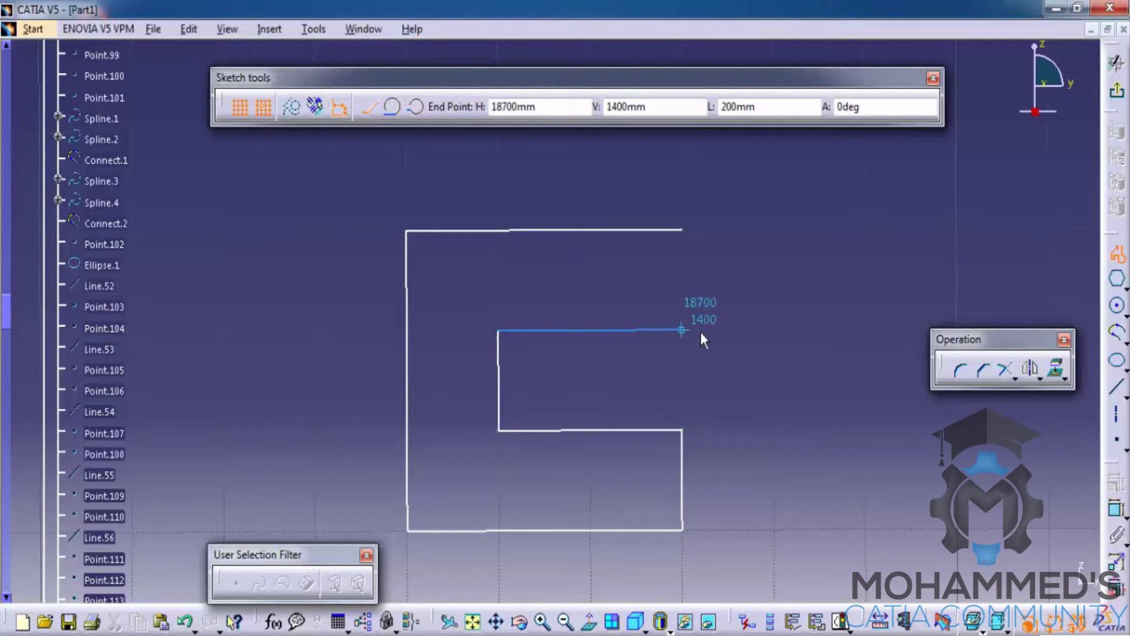
click(682, 330)
click(681, 229)
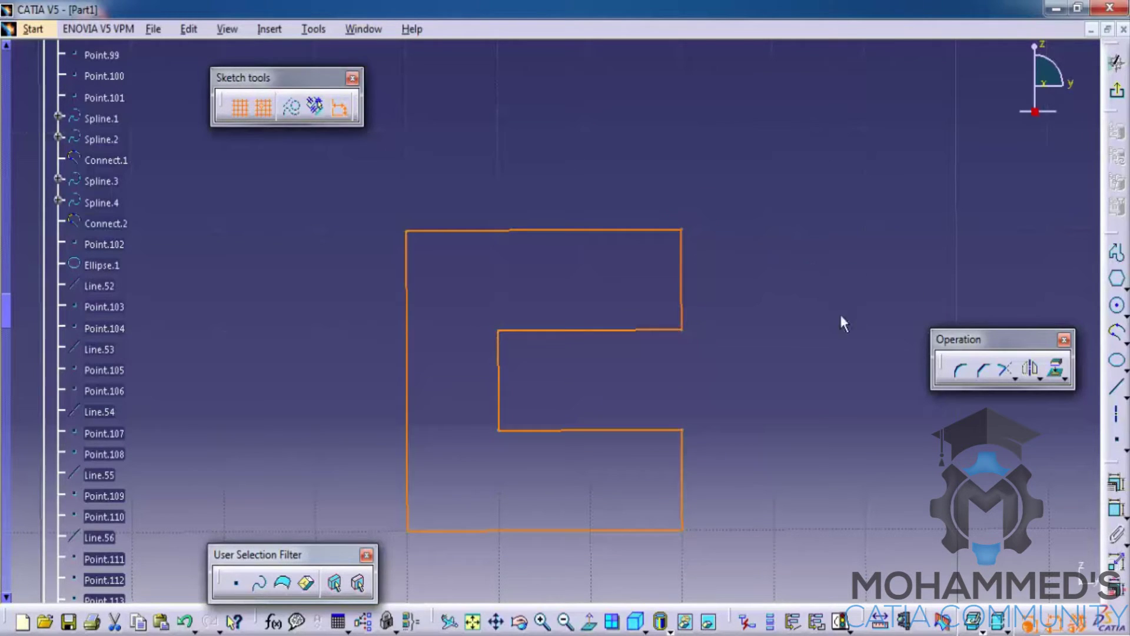
click(593, 244)
mouse_move(593, 244)
middle_down()
mouse_move(576, 240)
mouse_move(634, 440)
mouse_move(622, 287)
middle_up()
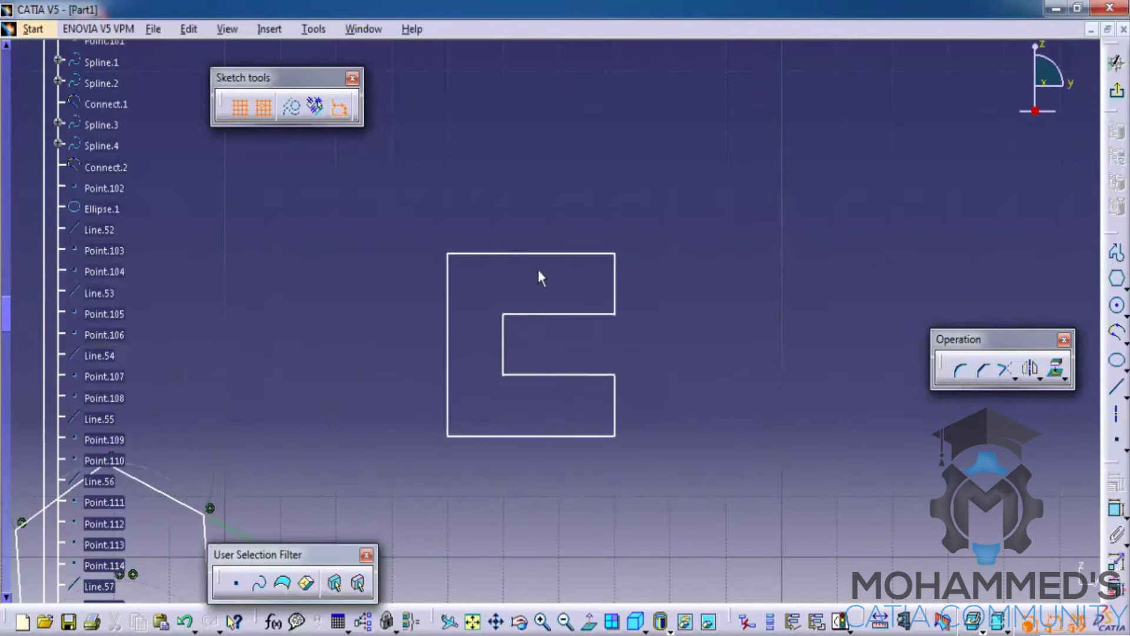
Start another profile and switch the sketch grid display off and back on before placing its first point
click(261, 108)
mouse_move(832, 281)
middle_down()
mouse_move(540, 245)
mouse_move(555, 227)
mouse_move(551, 208)
middle_up()
click(1117, 253)
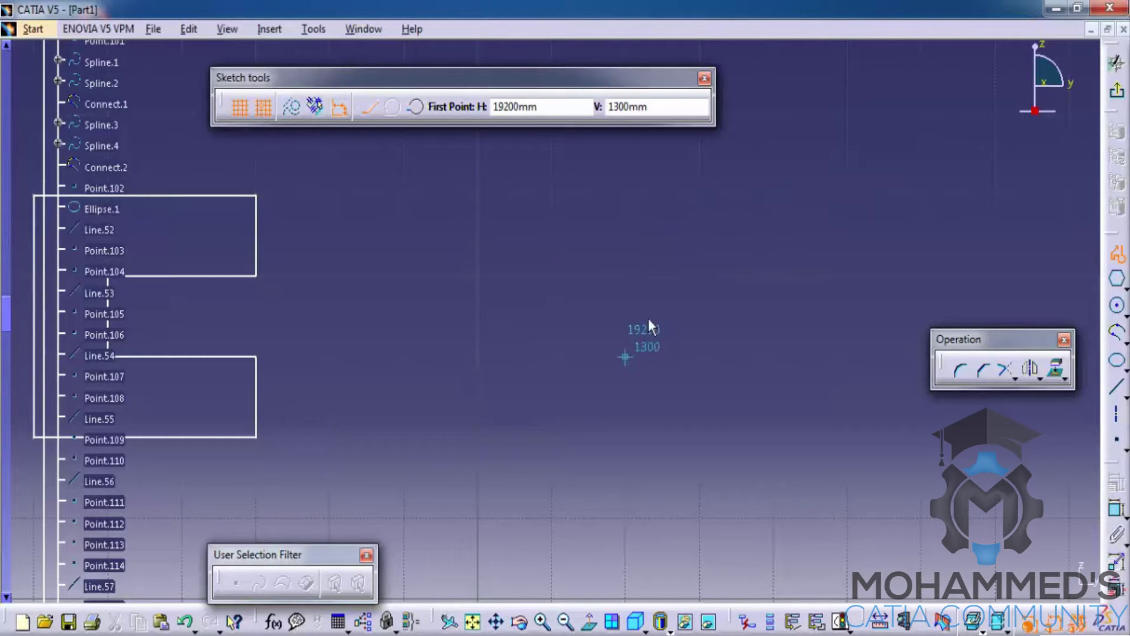
click(244, 108)
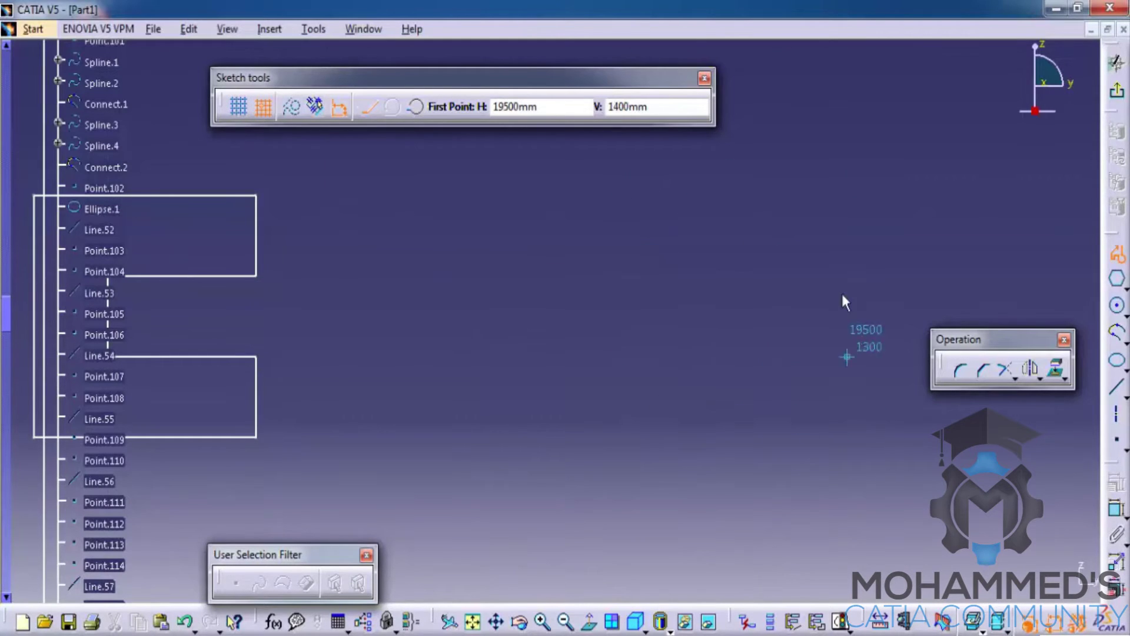
click(238, 103)
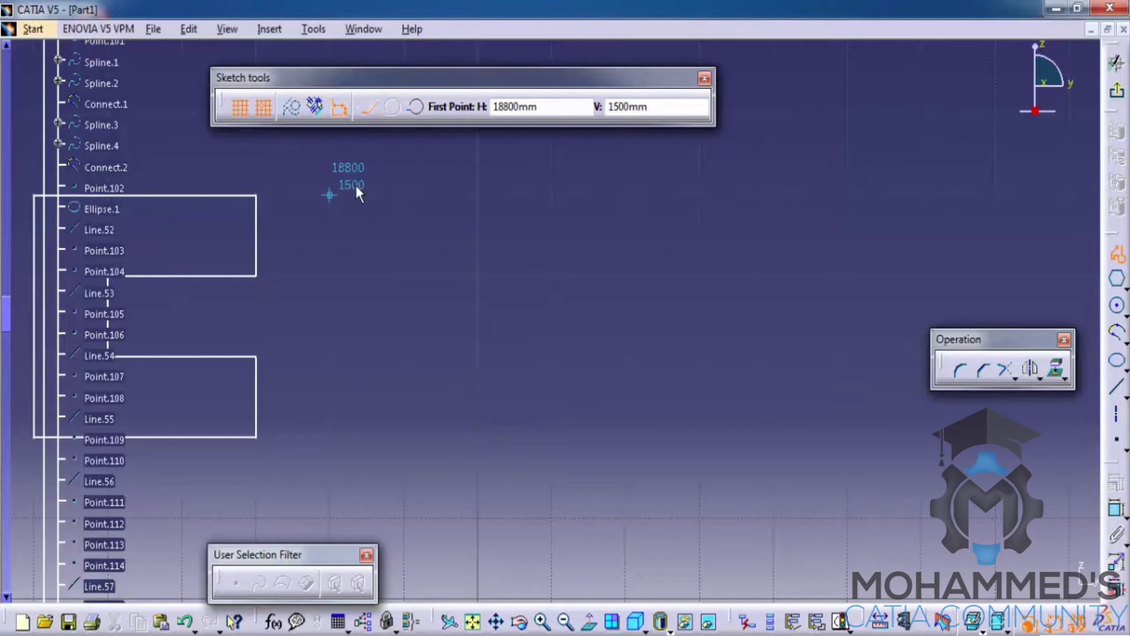
Switch to construction elements and draw a single vertical construction line about 500 mm long, to the right of the C-shaped profile
scroll(356, 187, down, 1)
middle_drag(359, 191, 462, 404)
middle_drag(492, 338, 488, 304)
middle_drag(432, 323, 529, 269)
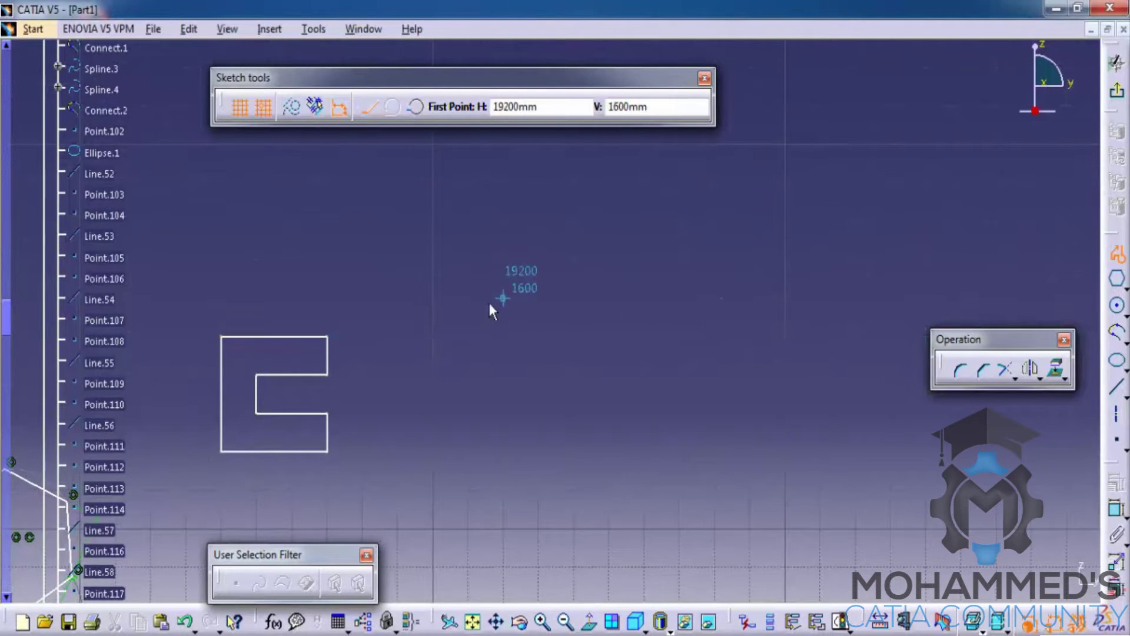
middle_drag(496, 314, 412, 312)
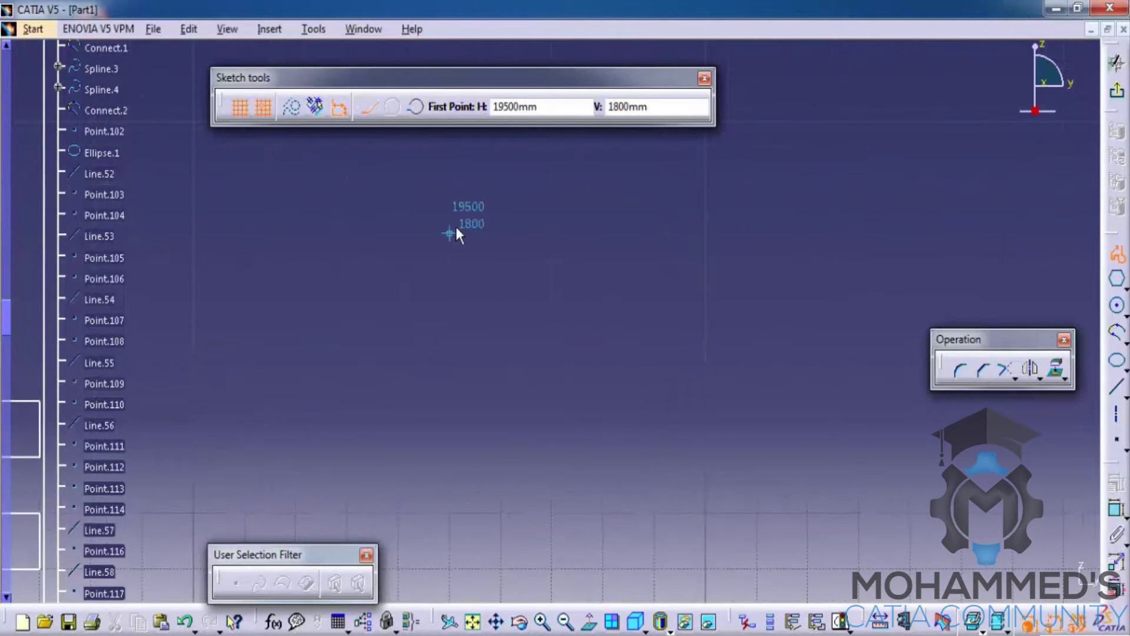
click(293, 108)
click(571, 242)
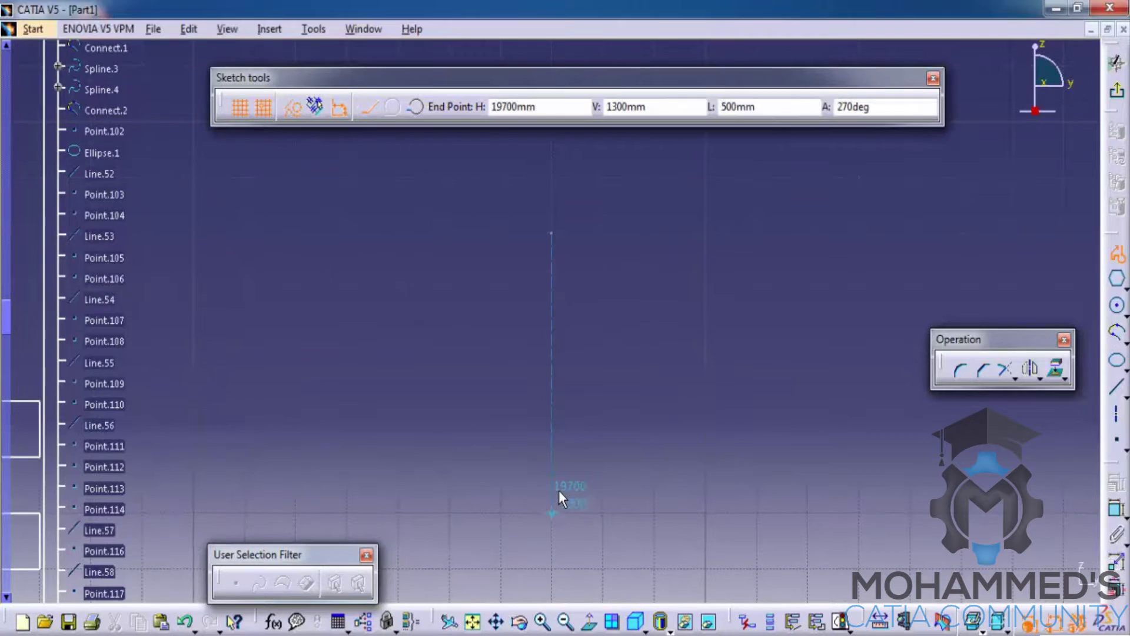
click(560, 493)
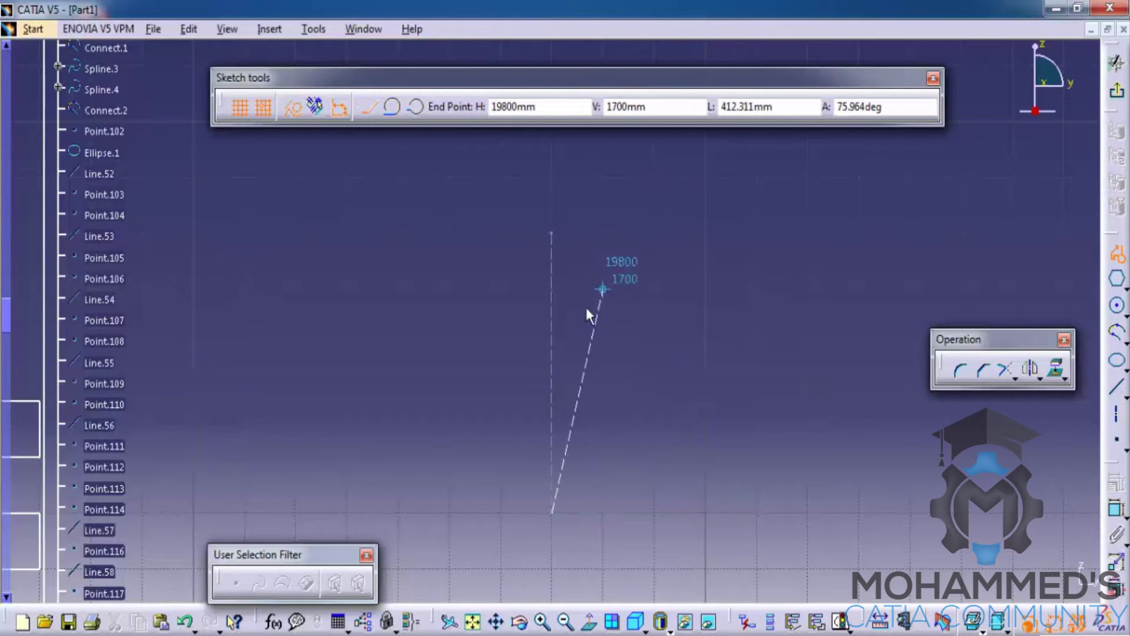
key(Escape)
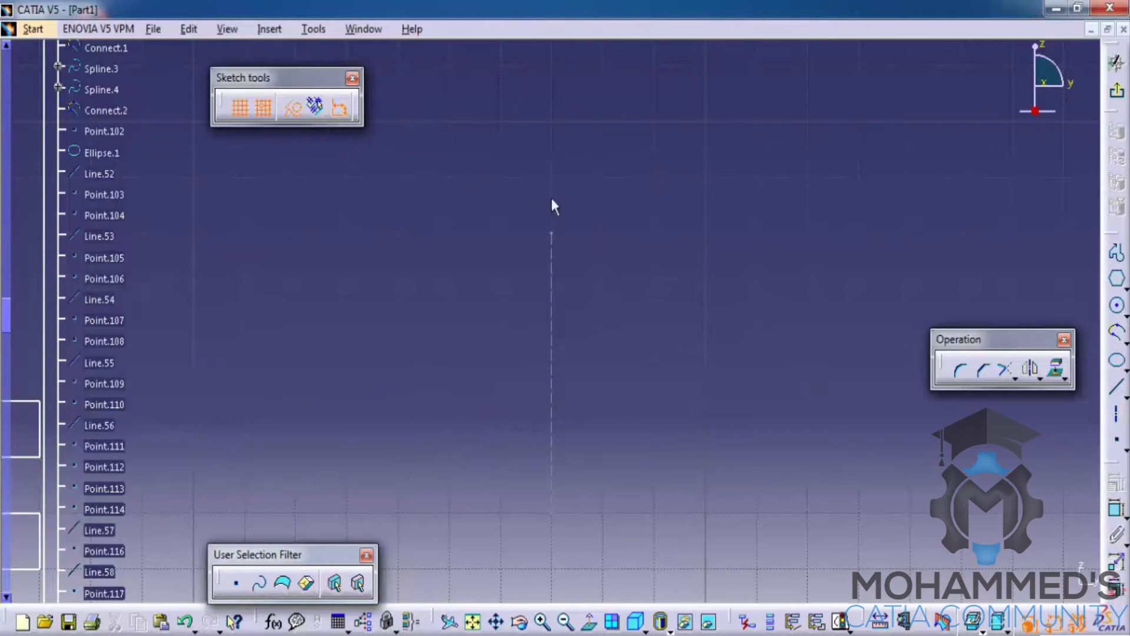
Turn off automatic dimensional constraints and draw a small unconstrained construction hexagon between the arc-sided shape and the existing hexagon above the circles
middle_drag(525, 253, 337, 264)
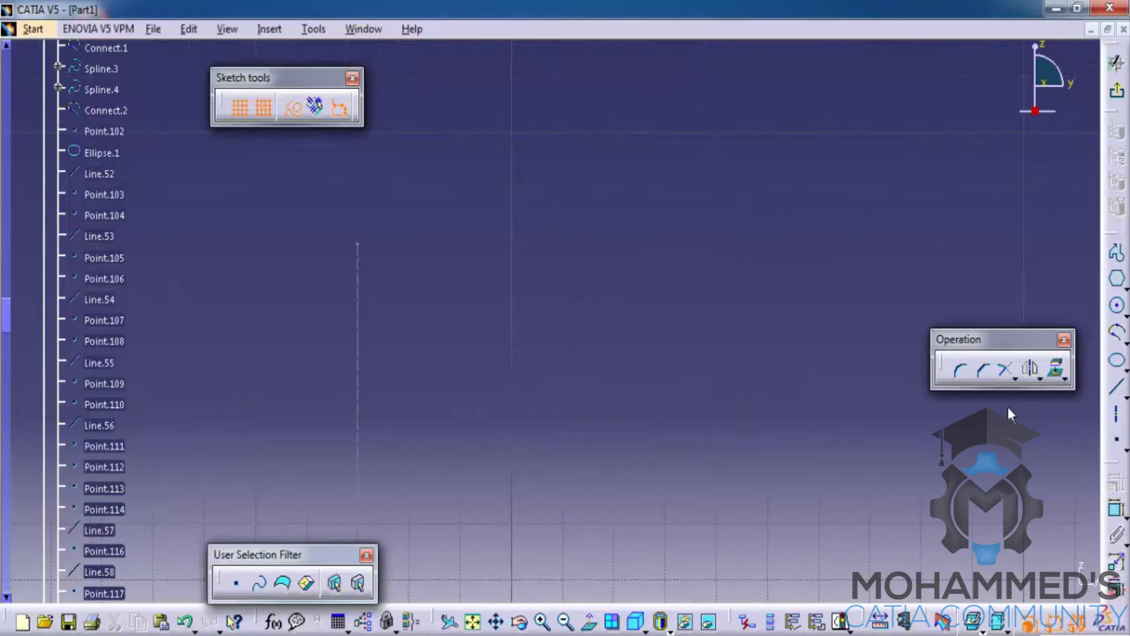
click(1118, 282)
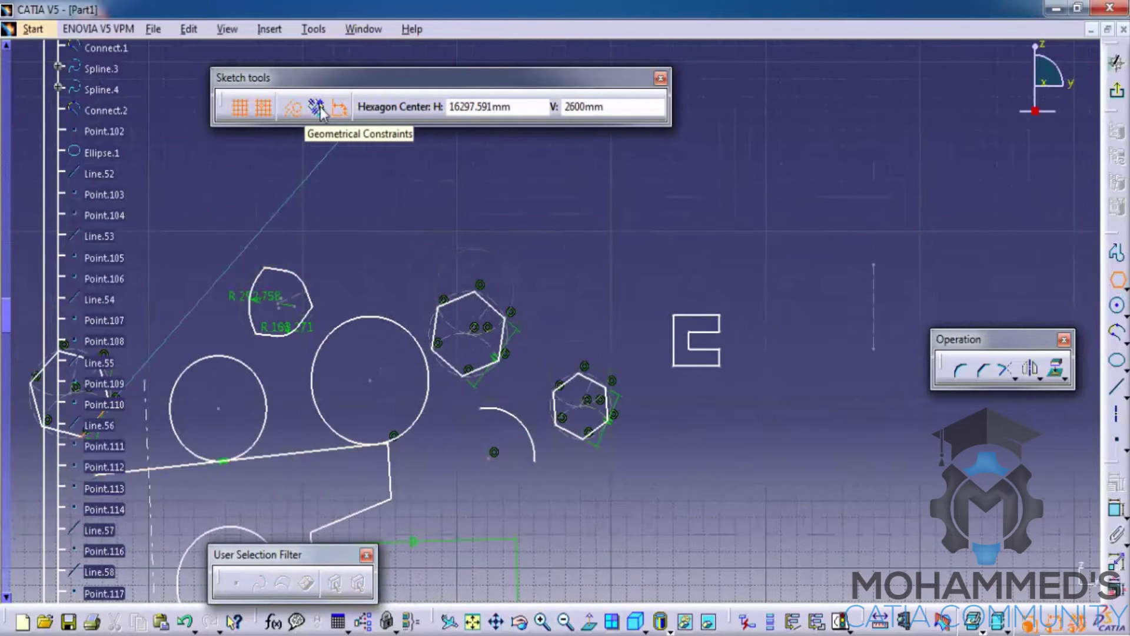
mouse_move(421, 262)
middle_down()
mouse_move(516, 273)
mouse_move(436, 196)
mouse_move(563, 305)
middle_up()
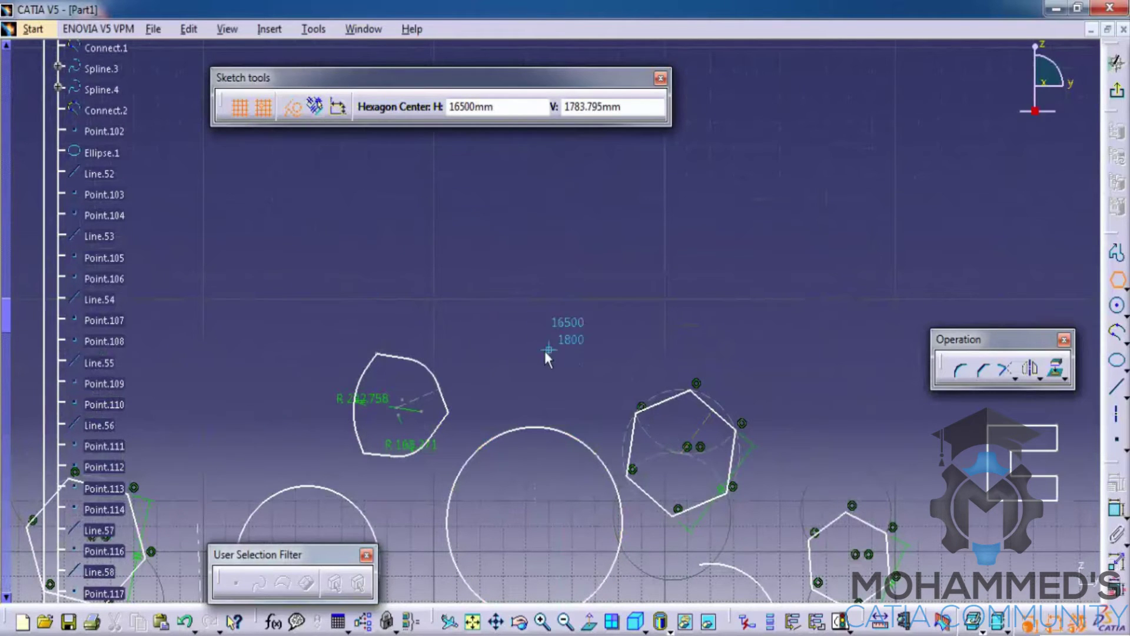
click(572, 340)
click(580, 300)
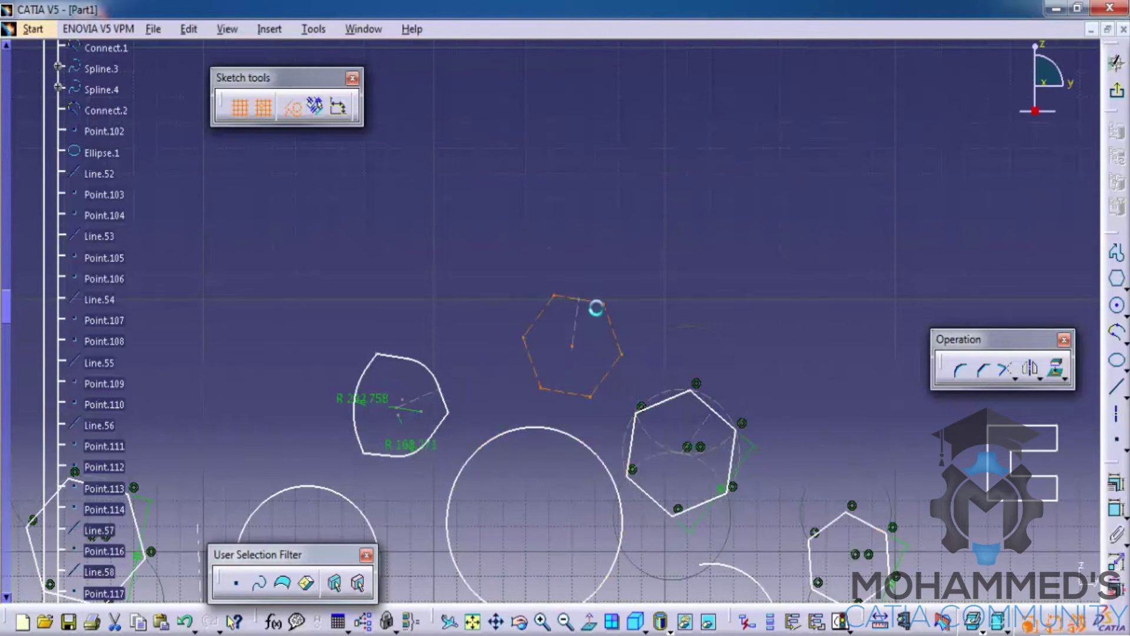
mouse_move(553, 241)
middle_down()
mouse_move(522, 261)
mouse_move(524, 141)
middle_up()
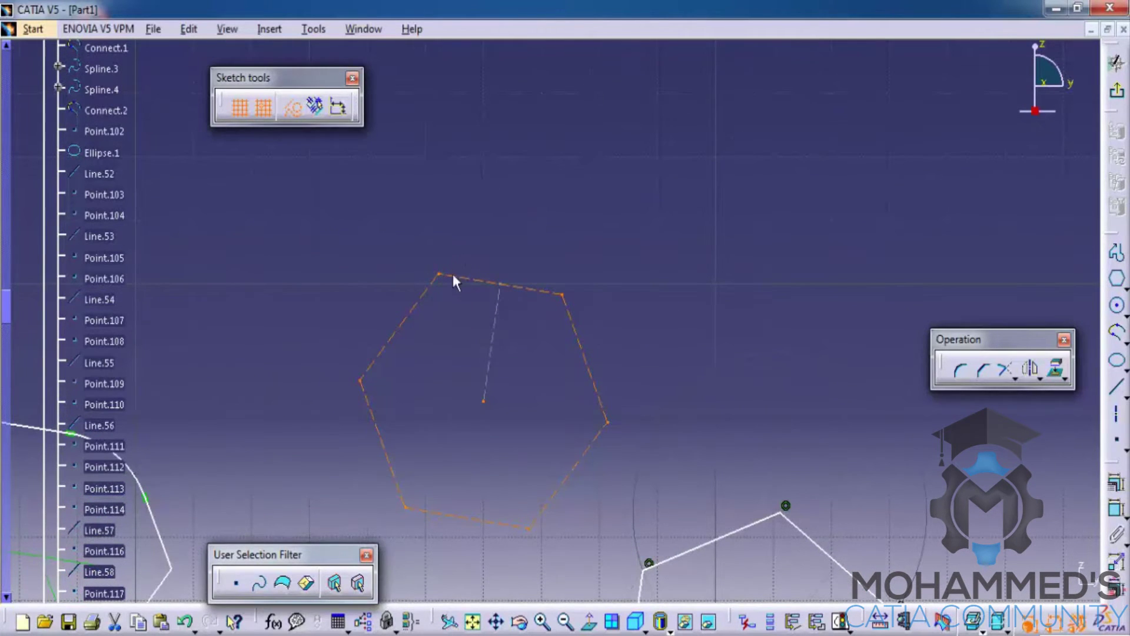
mouse_move(456, 277)
middle_down()
mouse_move(320, 275)
mouse_move(426, 443)
middle_up()
middle_drag(541, 402, 442, 437)
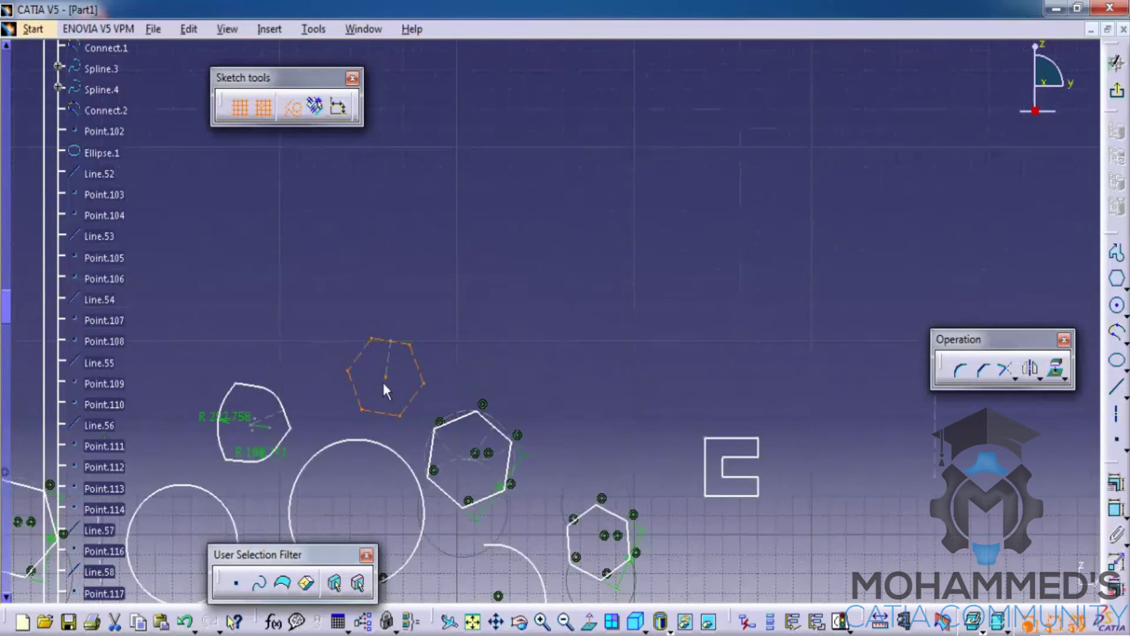
Turn on geometrical and dimensional constraints and draw a constrained construction hexagon to the left of the arc-sided shape
middle_drag(386, 391, 448, 270)
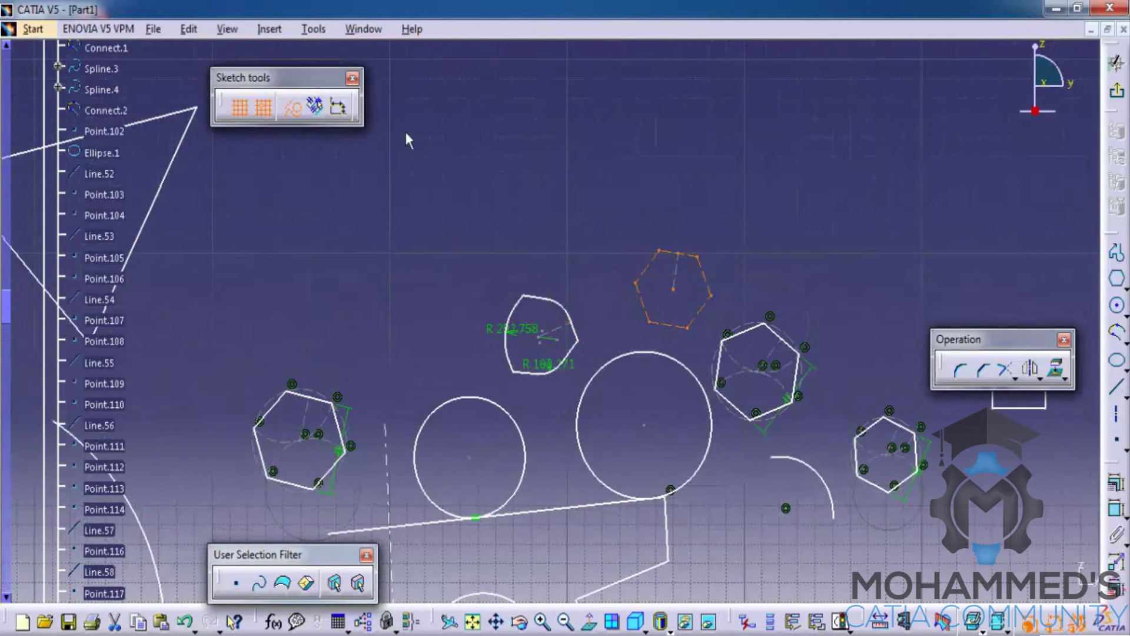
click(1116, 279)
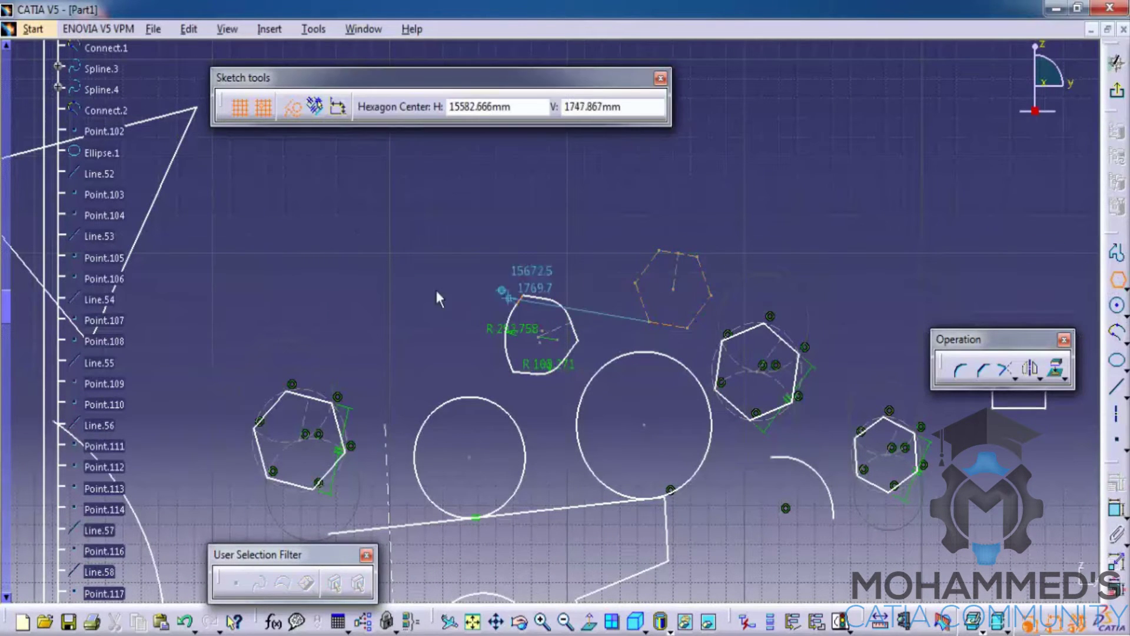
click(314, 110)
click(343, 111)
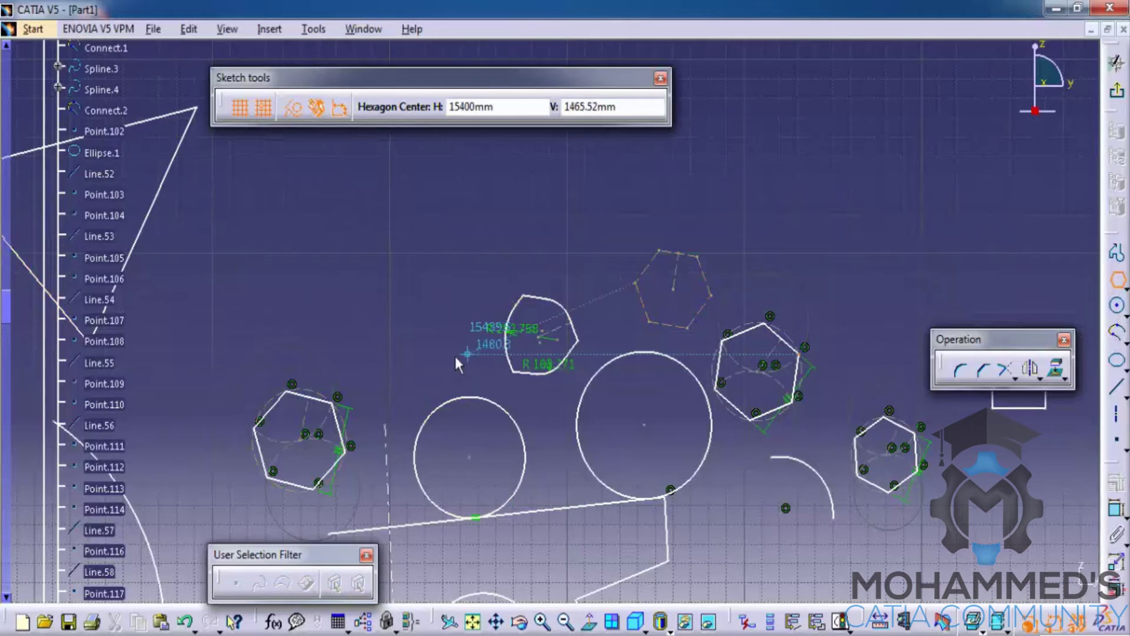
click(406, 335)
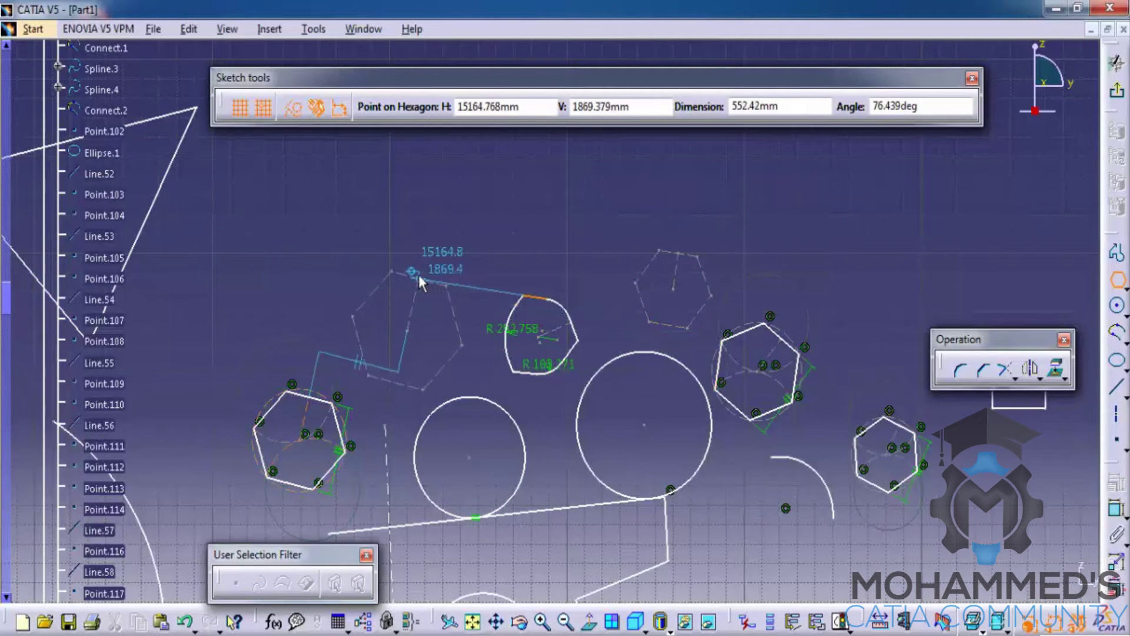
click(386, 279)
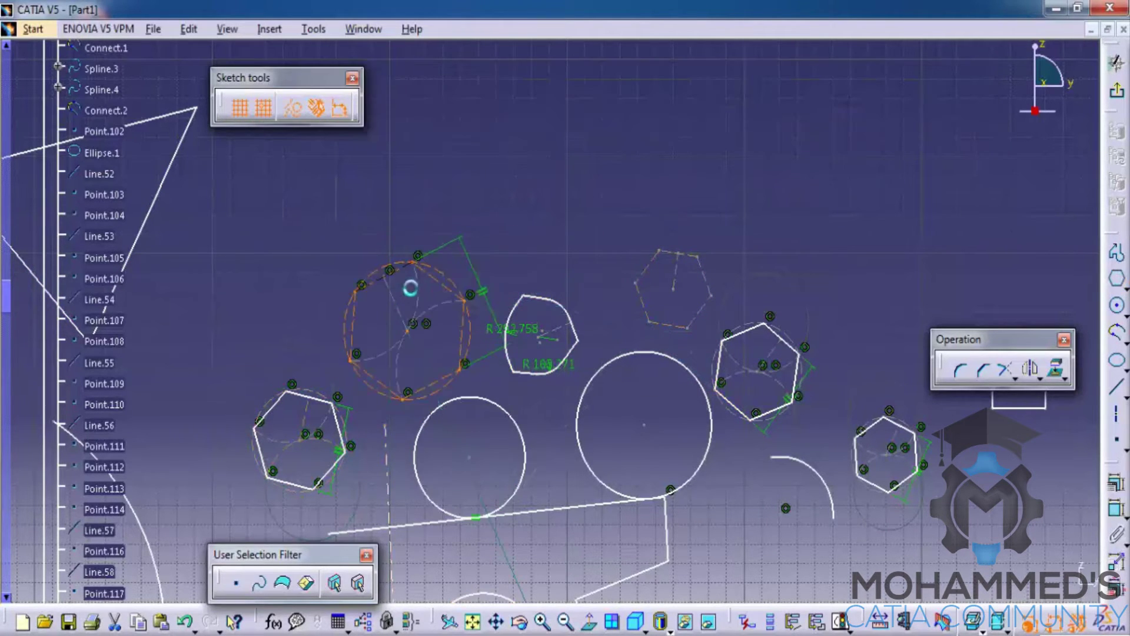
Switch back to standard elements and draw a large constrained hexagon above the vertical construction line
scroll(474, 293, up, 3)
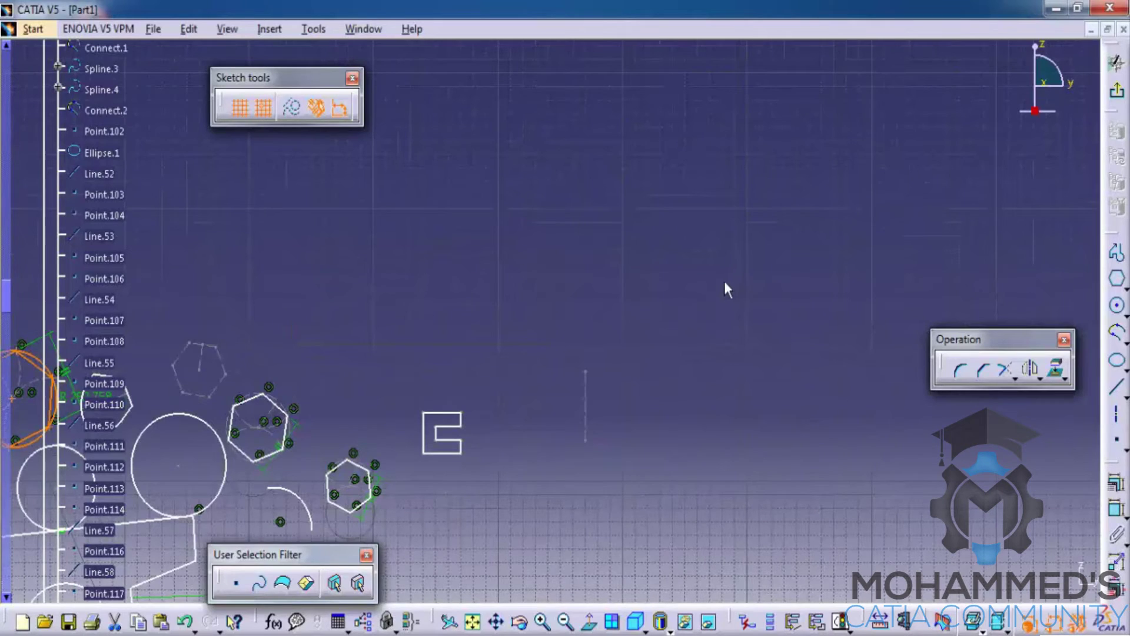
click(1118, 281)
click(659, 303)
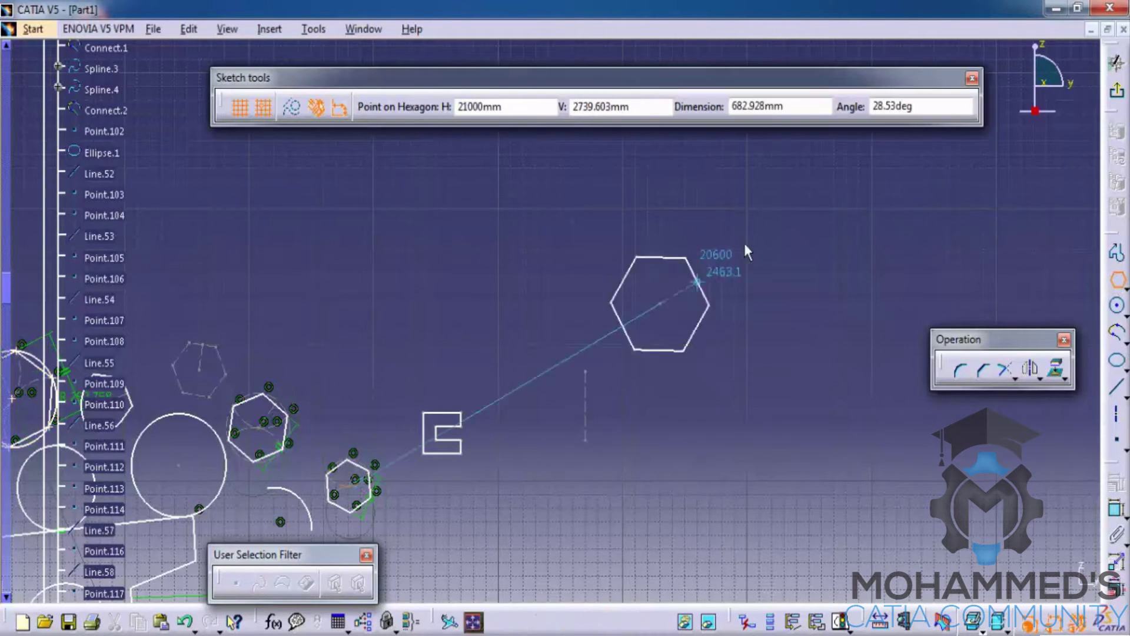
click(747, 206)
scroll(653, 351, up, 3)
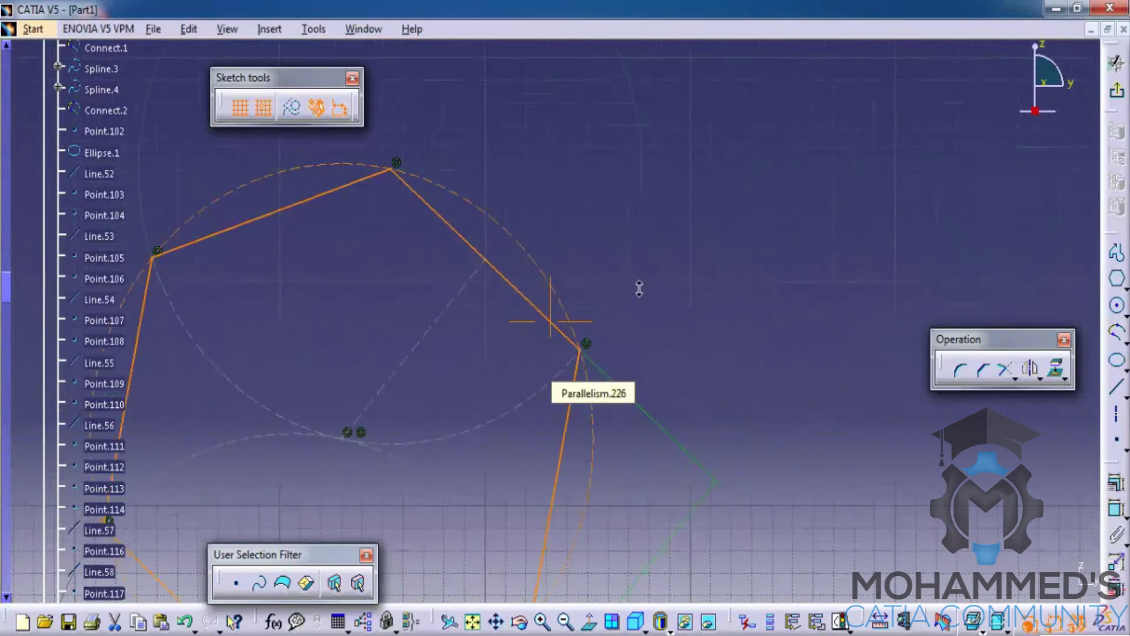
click(757, 212)
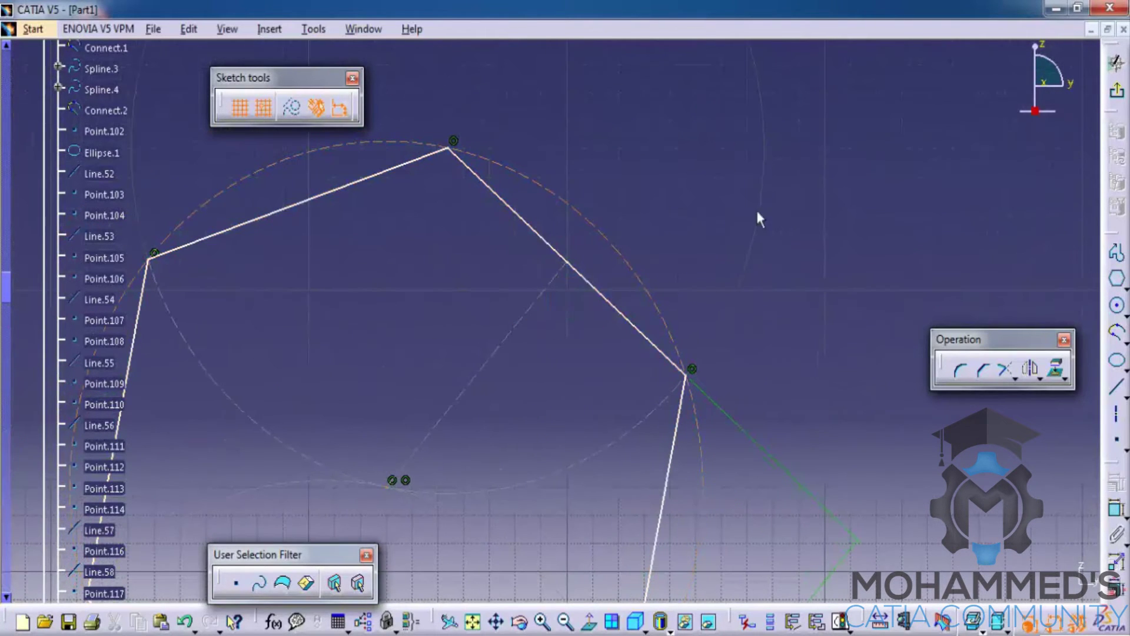
Turn off automatic dimensional constraints and round the large hexagon's right corner with a radius of about 1133 mm, accepting the midpoint constraint modification
click(953, 368)
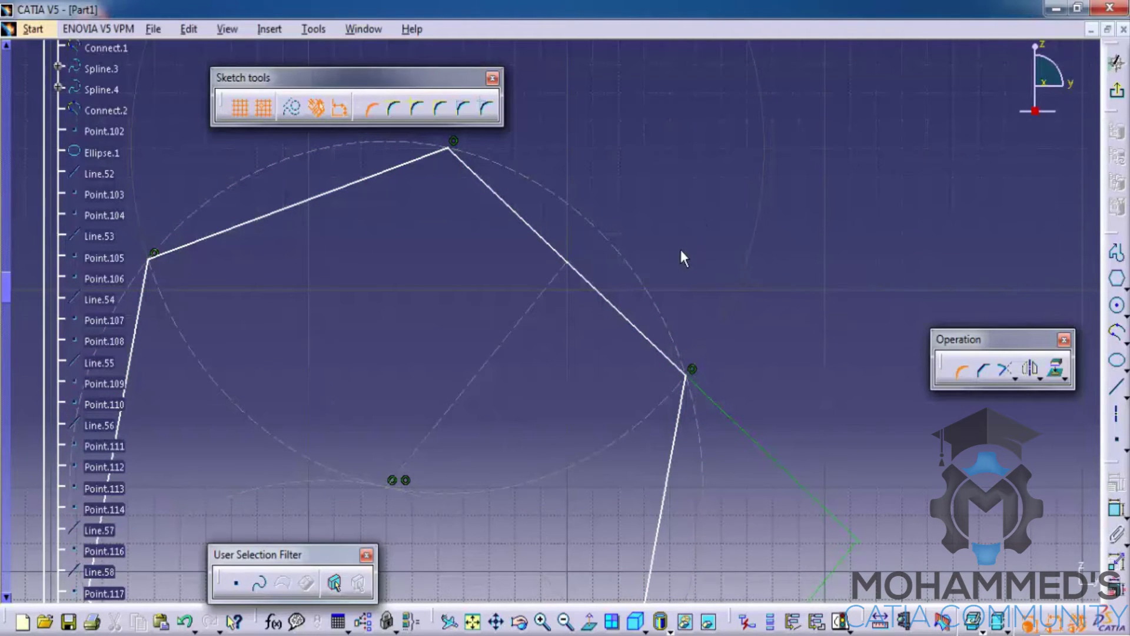
click(617, 312)
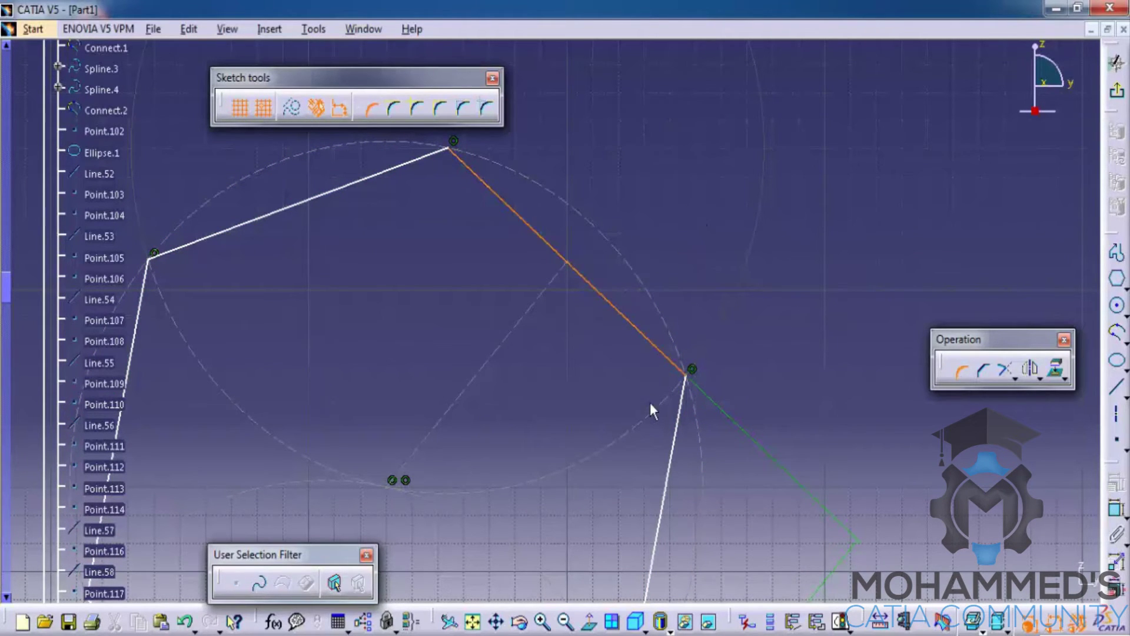
click(674, 433)
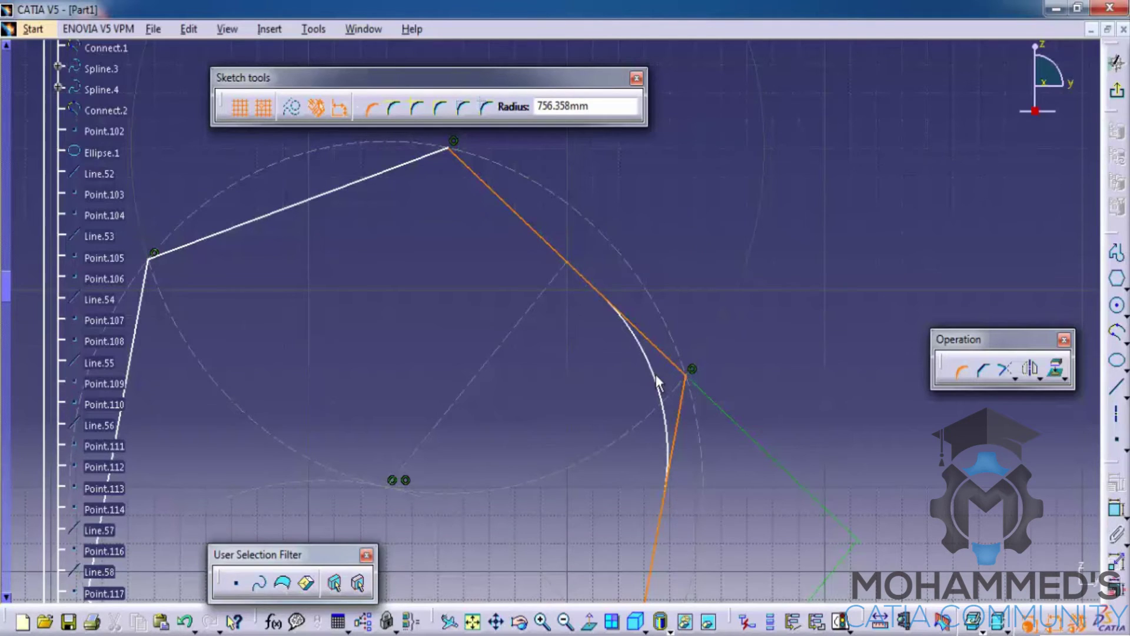
click(345, 104)
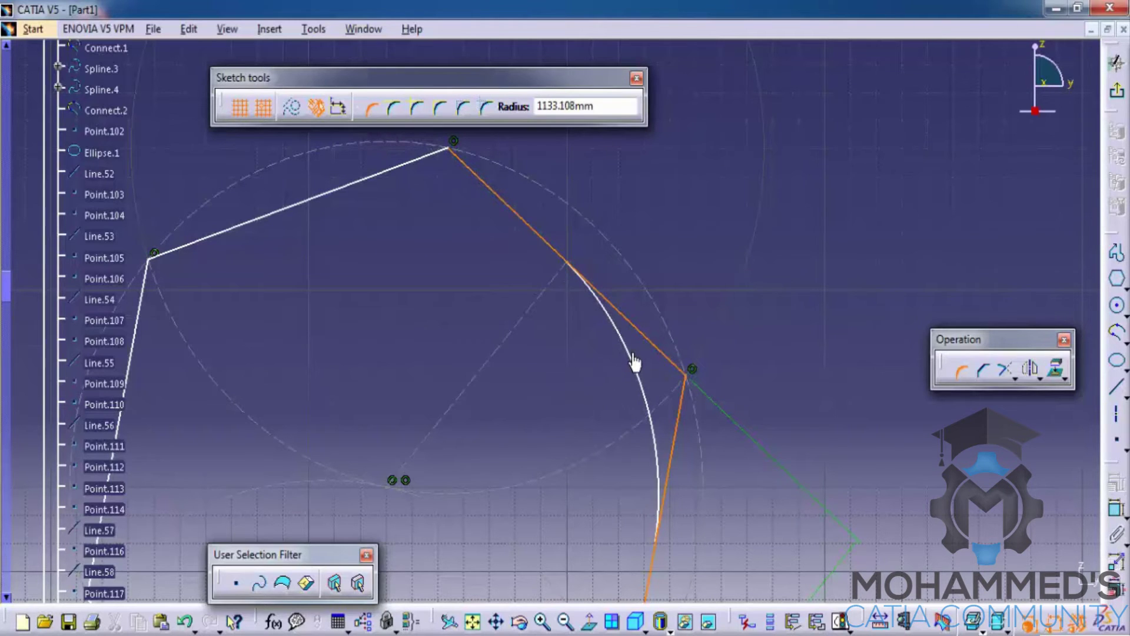
click(635, 362)
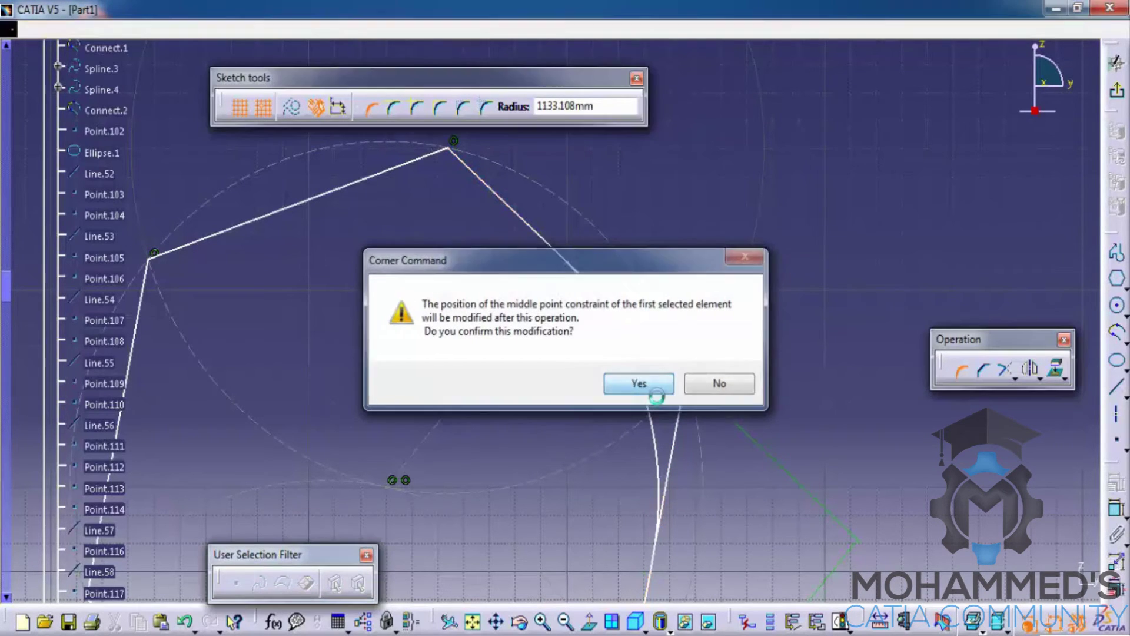
click(642, 385)
mouse_move(633, 295)
middle_down()
mouse_move(659, 147)
mouse_move(698, 261)
mouse_move(687, 183)
middle_up()
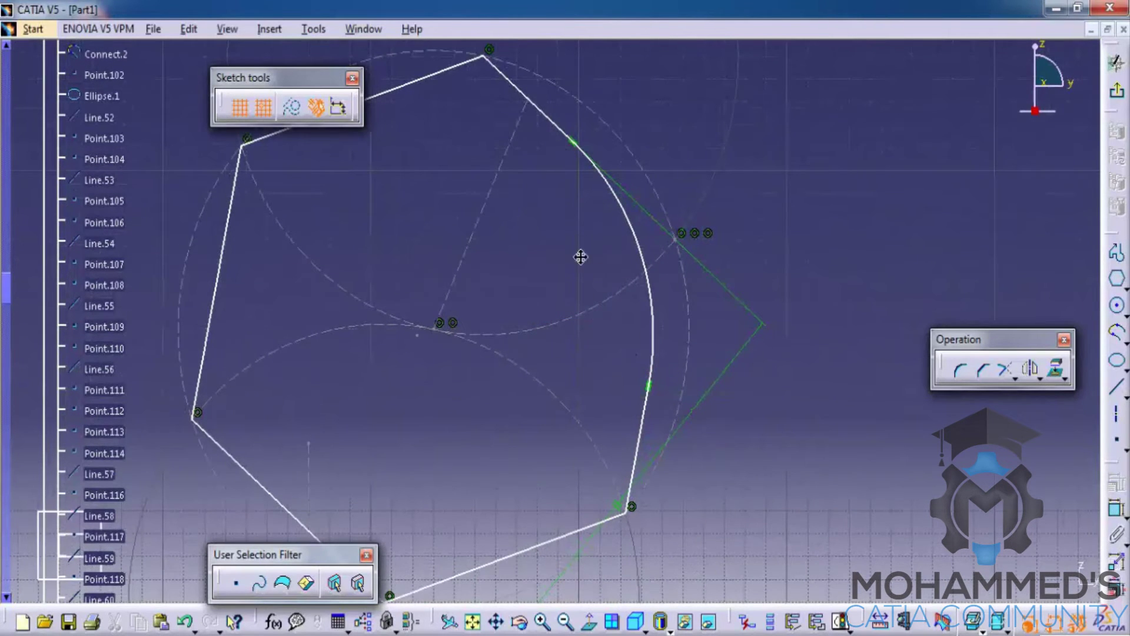
middle_drag(581, 257, 615, 309)
Turn automatic dimensional constraints back on and round the large hexagon's upper-left corner with a radius of about 933 mm
mouse_move(441, 249)
middle_down()
mouse_move(648, 291)
mouse_move(624, 239)
middle_up()
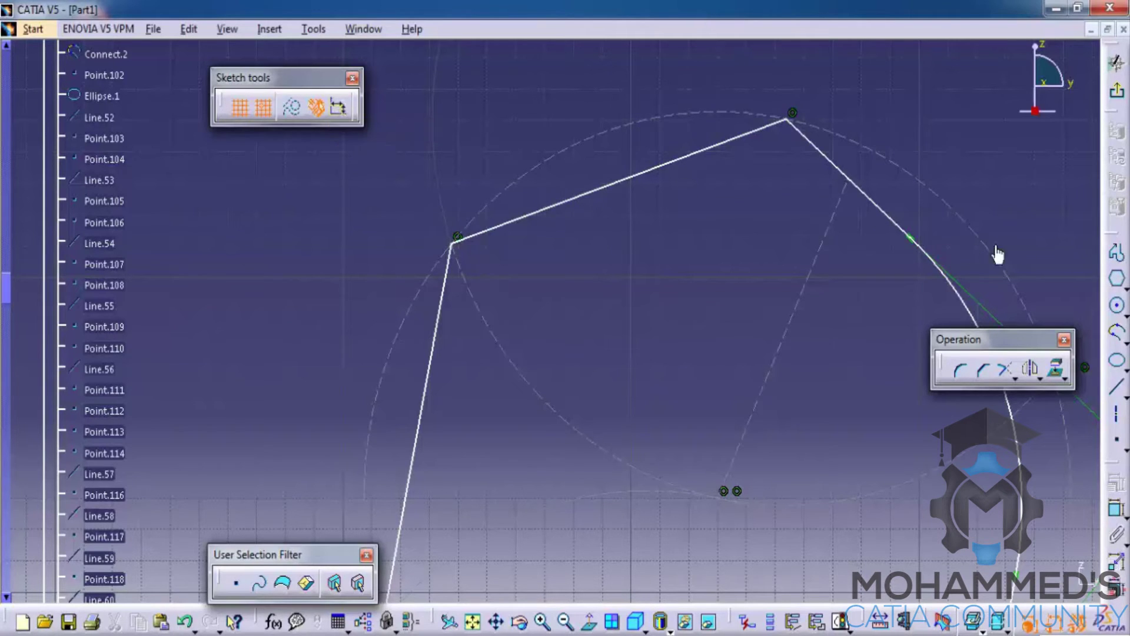
click(961, 371)
click(509, 237)
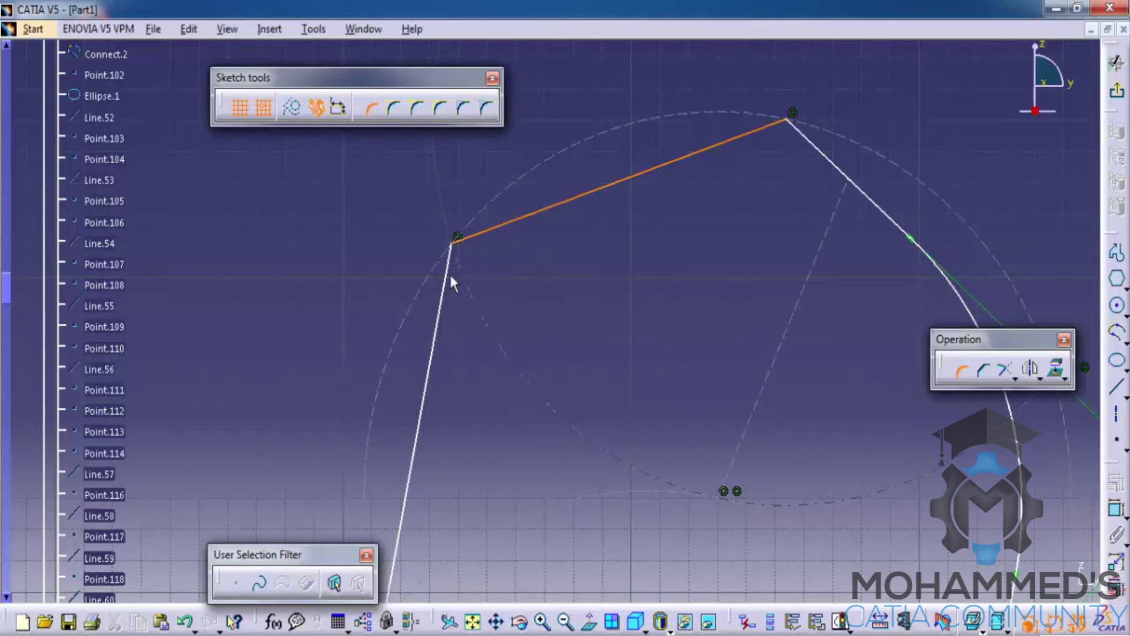
click(446, 280)
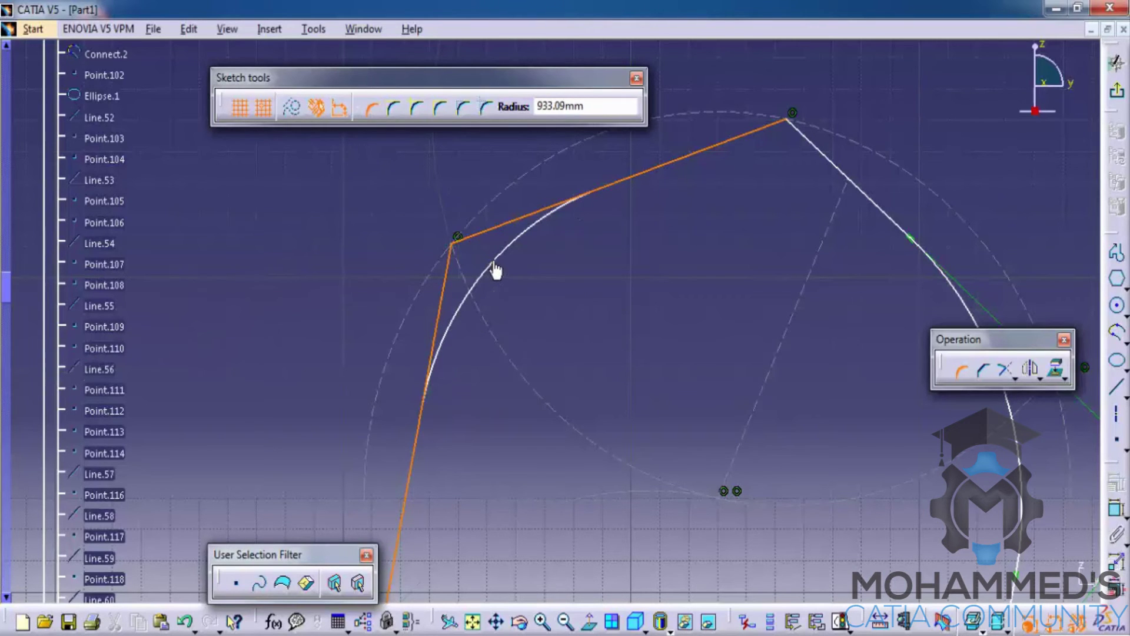
mouse_move(535, 259)
middle_down()
mouse_move(600, 255)
mouse_move(627, 288)
mouse_move(613, 257)
mouse_move(565, 265)
mouse_move(572, 279)
mouse_move(585, 258)
mouse_move(491, 232)
middle_up()
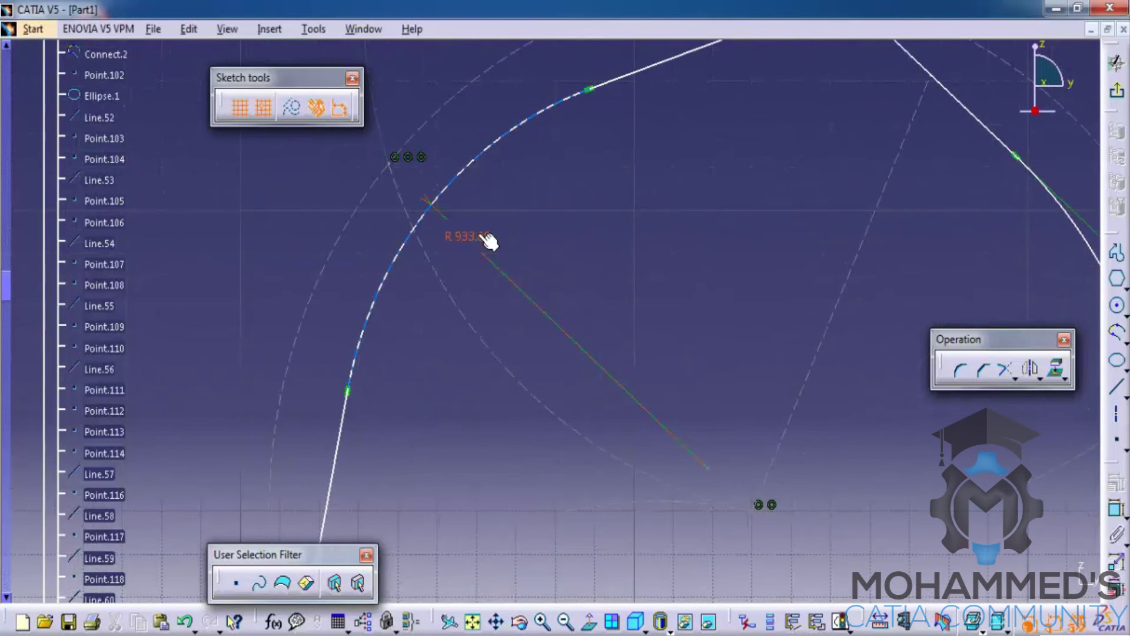
Set the radius constraint of the hexagon's upper-left rounded corner to 938.09 mm
double_click(490, 246)
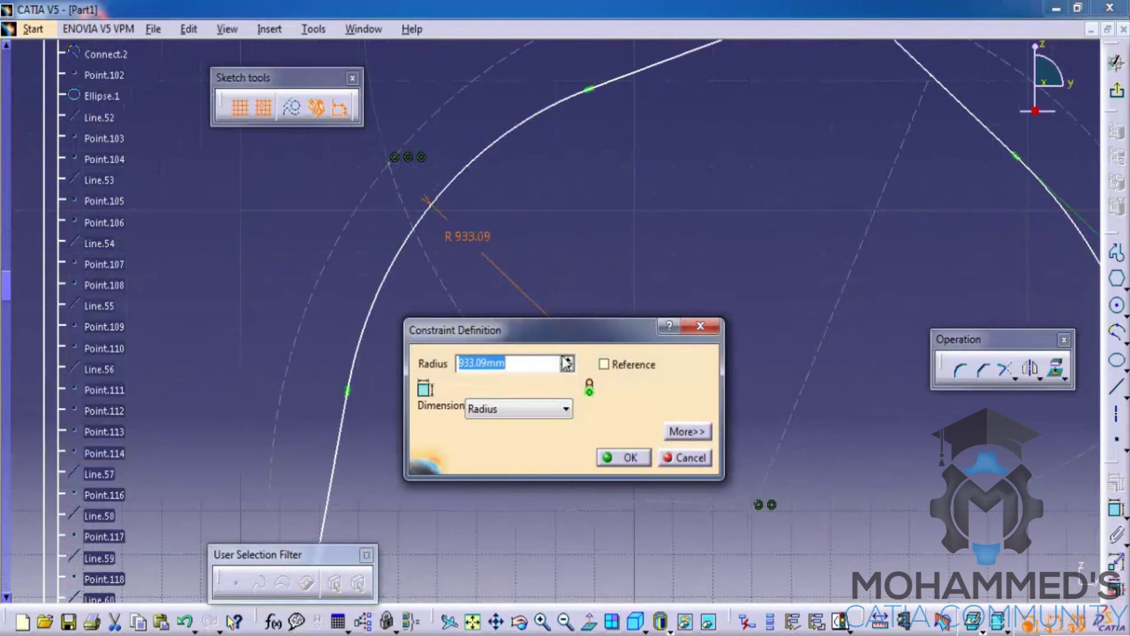
click(567, 360)
click(568, 360)
click(567, 359)
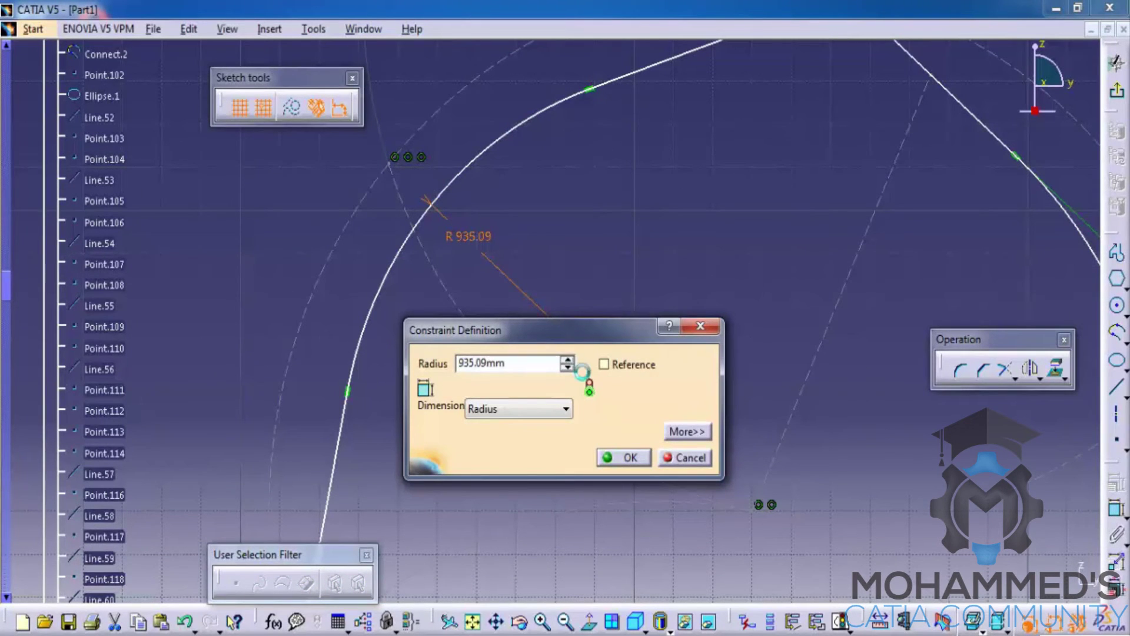
click(567, 360)
click(568, 360)
click(629, 458)
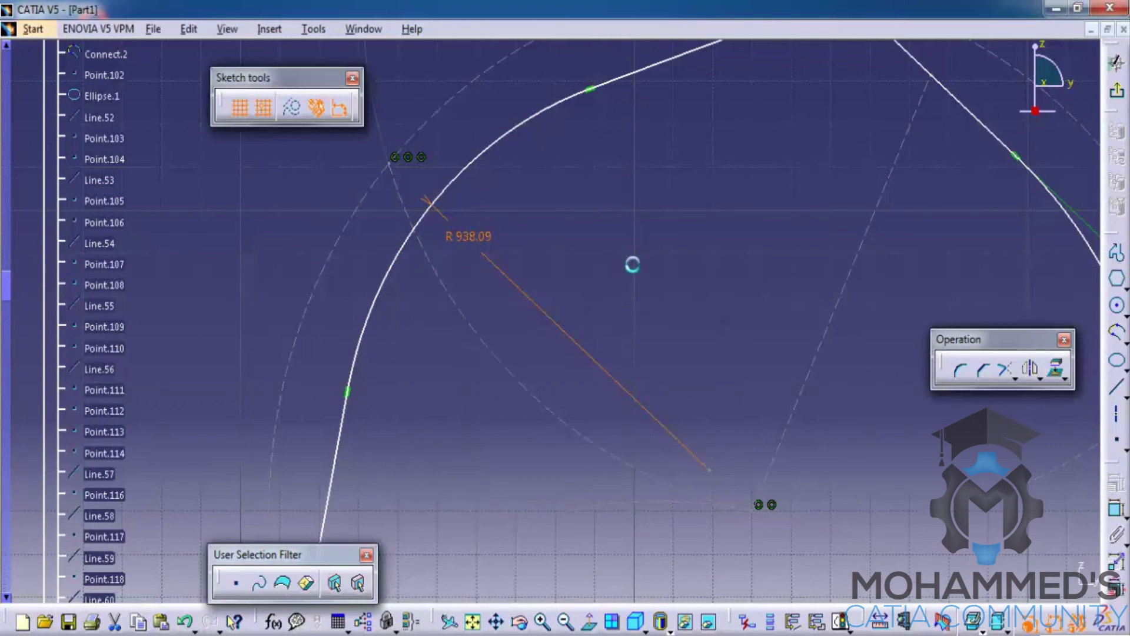
Set the sketch grid's horizontal primary spacing to 100 mm in the Sketcher options
mouse_move(605, 171)
middle_down()
mouse_move(651, 245)
mouse_move(677, 353)
middle_up()
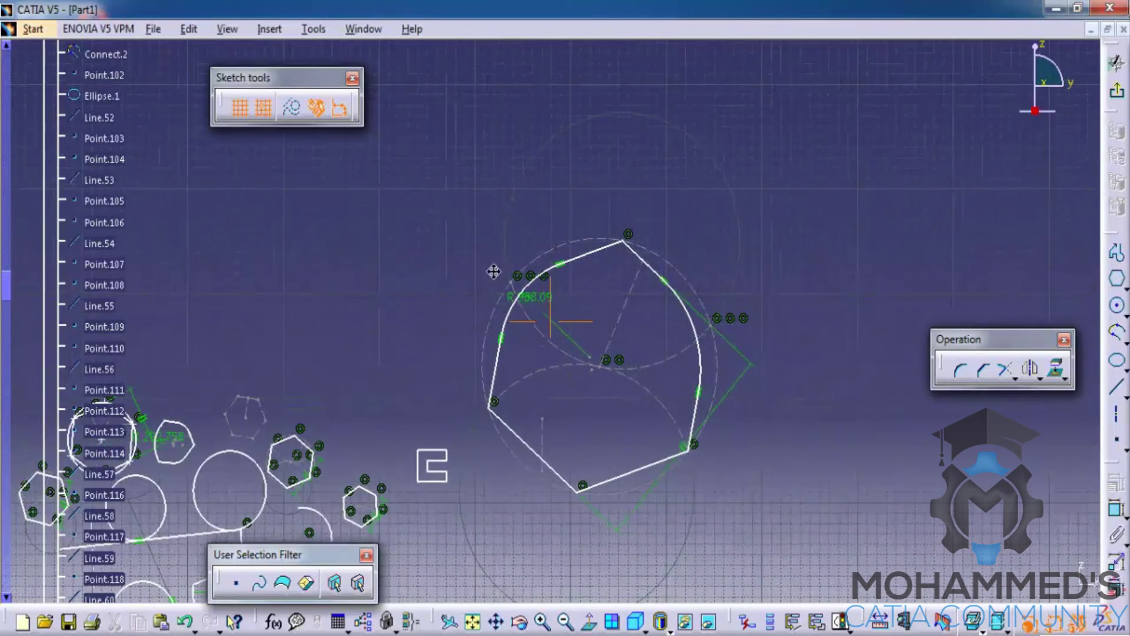
mouse_move(494, 271)
middle_down()
mouse_move(540, 242)
mouse_move(456, 394)
mouse_move(462, 250)
middle_up()
scroll(456, 394, down, 1)
middle_drag(371, 300, 537, 282)
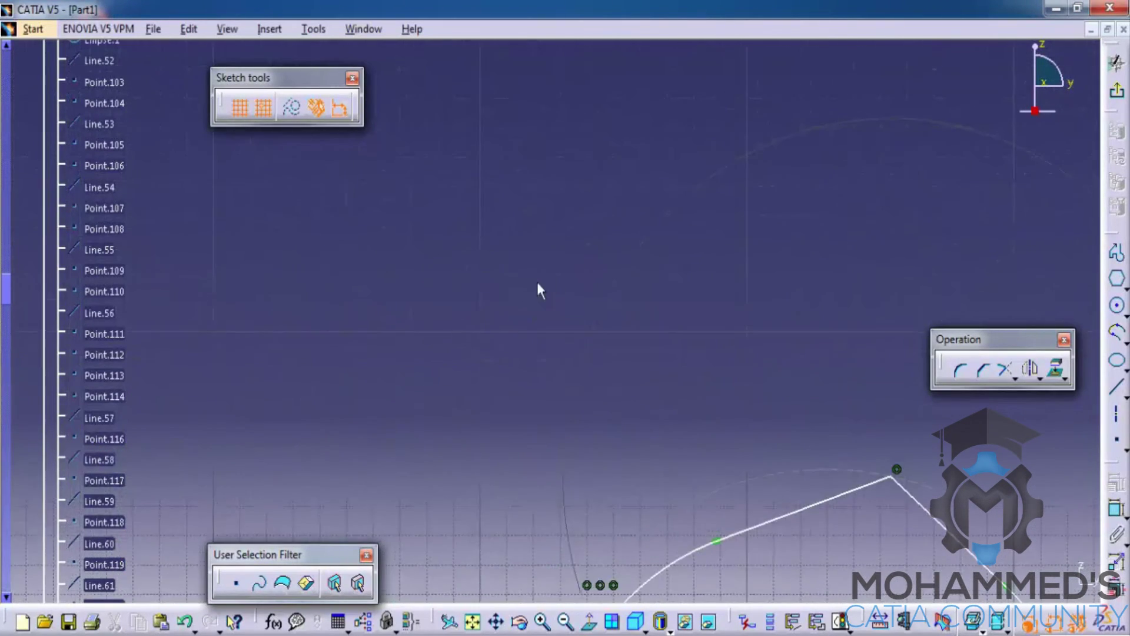
mouse_move(386, 352)
middle_down()
mouse_move(527, 277)
mouse_move(528, 189)
middle_up()
mouse_move(469, 268)
middle_down()
mouse_move(532, 267)
mouse_move(588, 228)
middle_up()
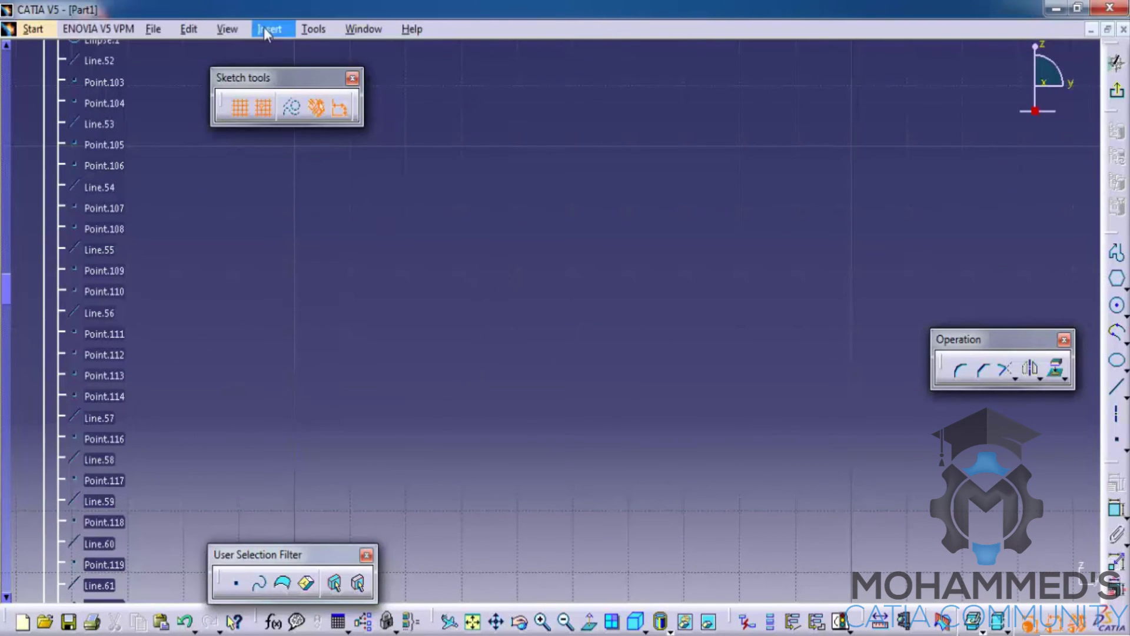
click(313, 29)
click(348, 227)
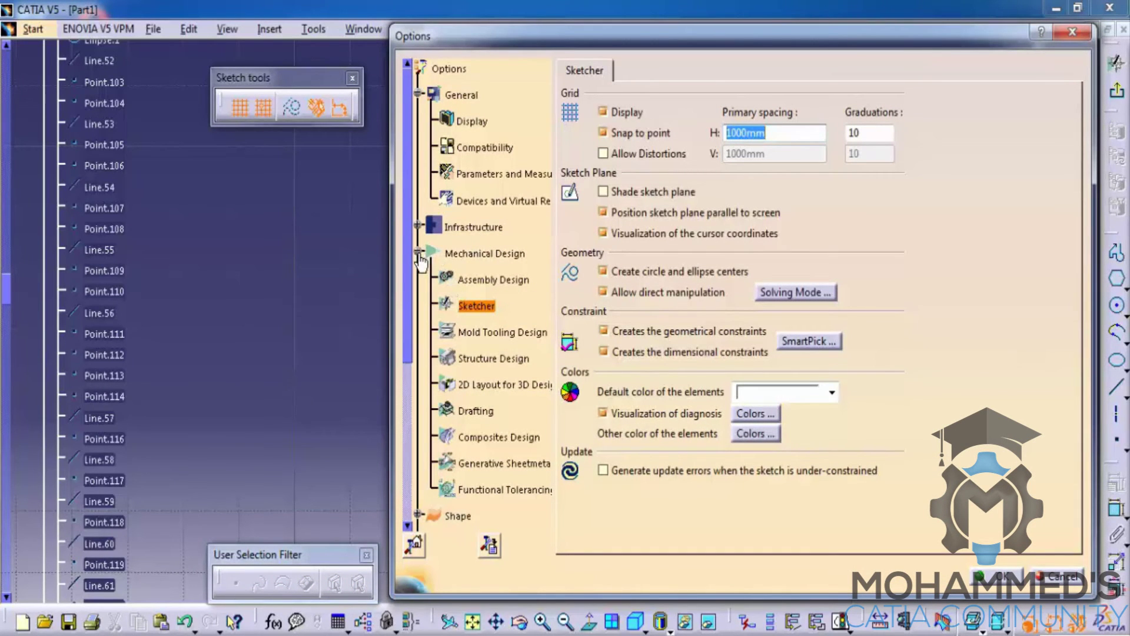
click(481, 310)
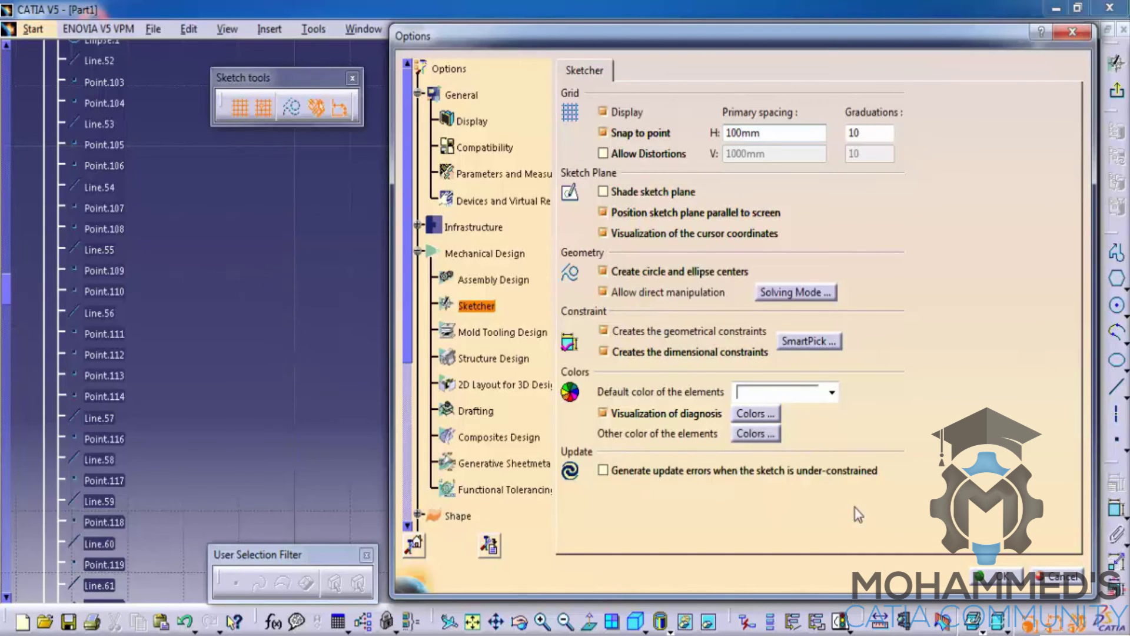
click(1000, 575)
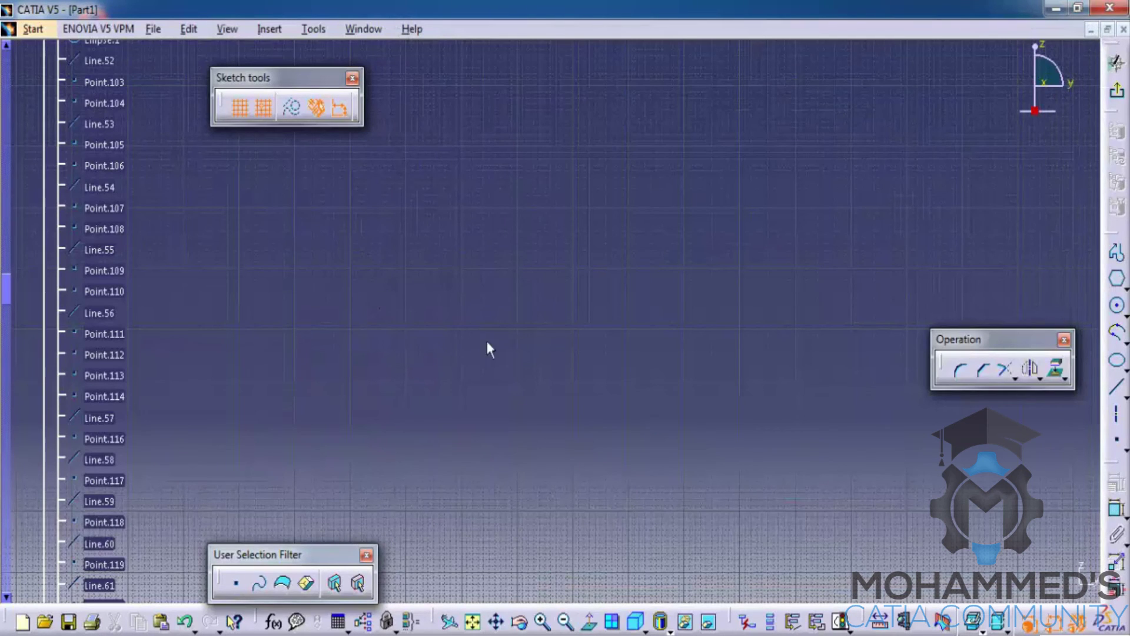
middle_drag(568, 334, 542, 124)
middle_drag(537, 211, 474, 254)
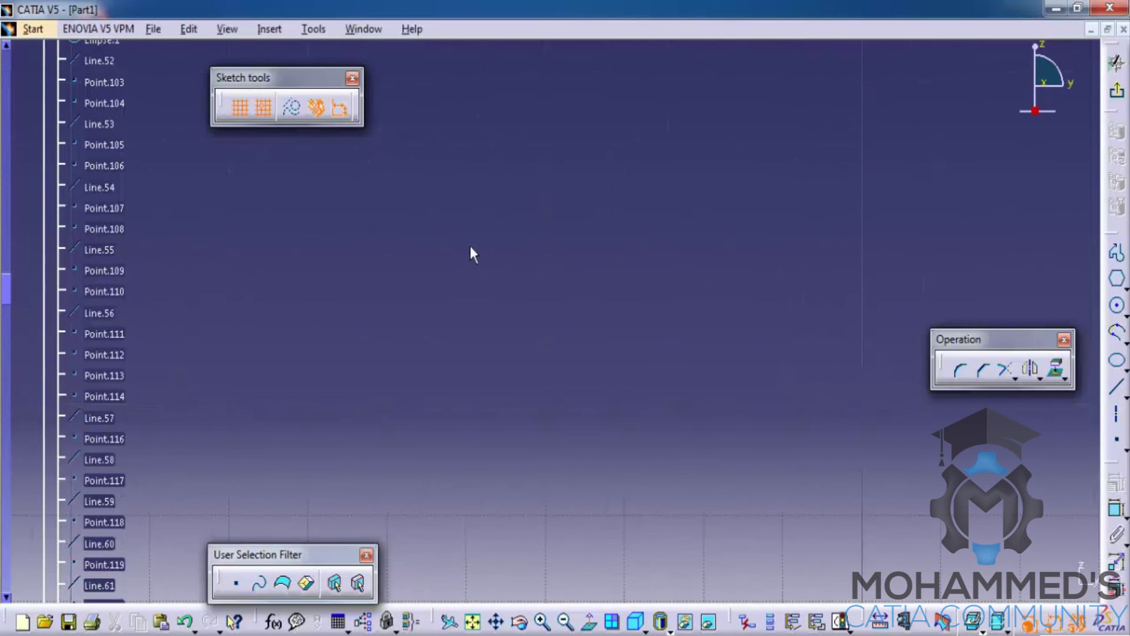